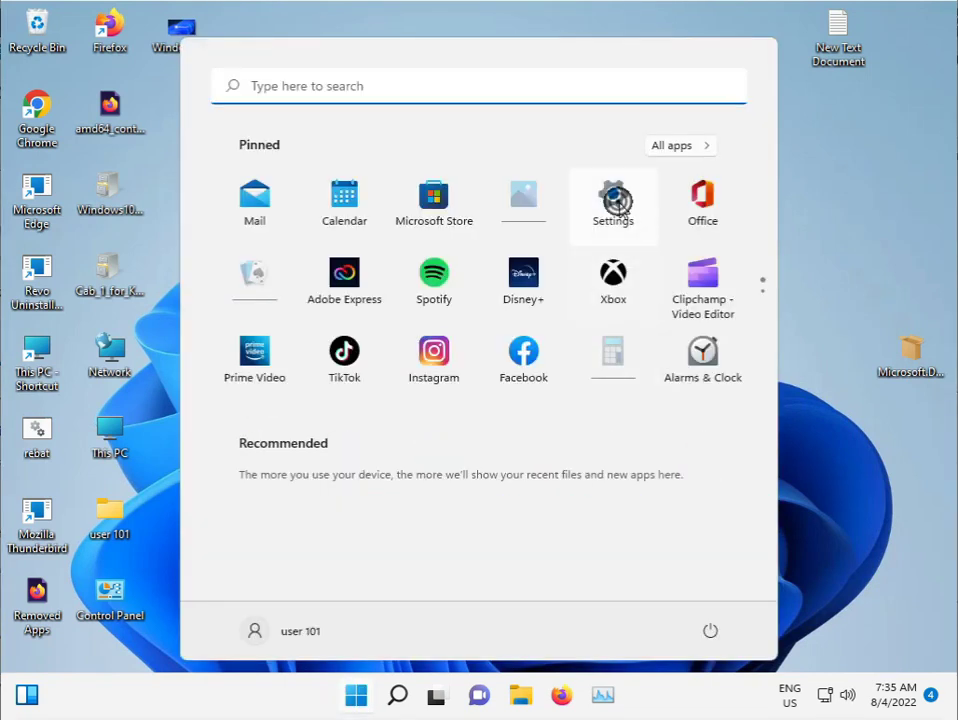
Open Settings, go to System > Troubleshoot, and list the Other troubleshooters
click(614, 200)
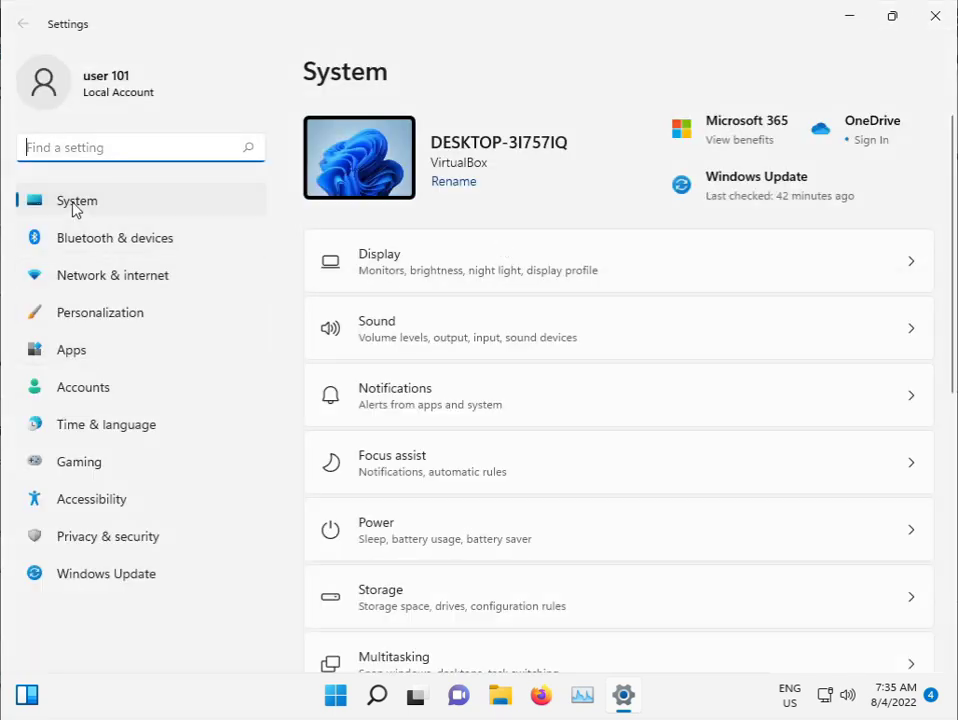
scroll(469, 489, down, 1)
scroll(468, 489, down, 2)
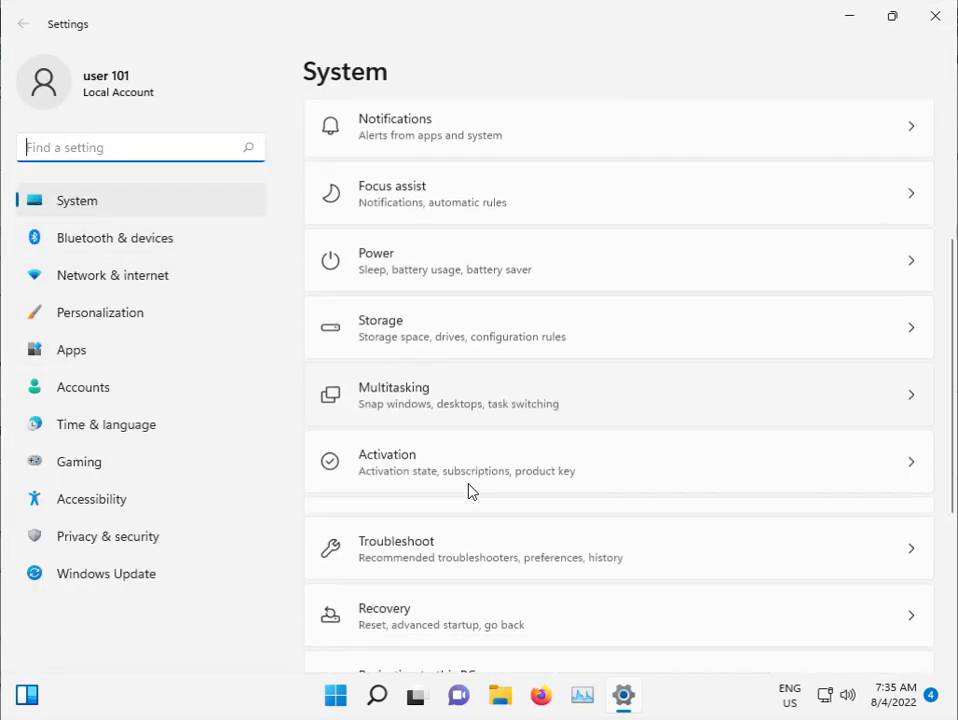
scroll(466, 490, down, 2)
click(419, 380)
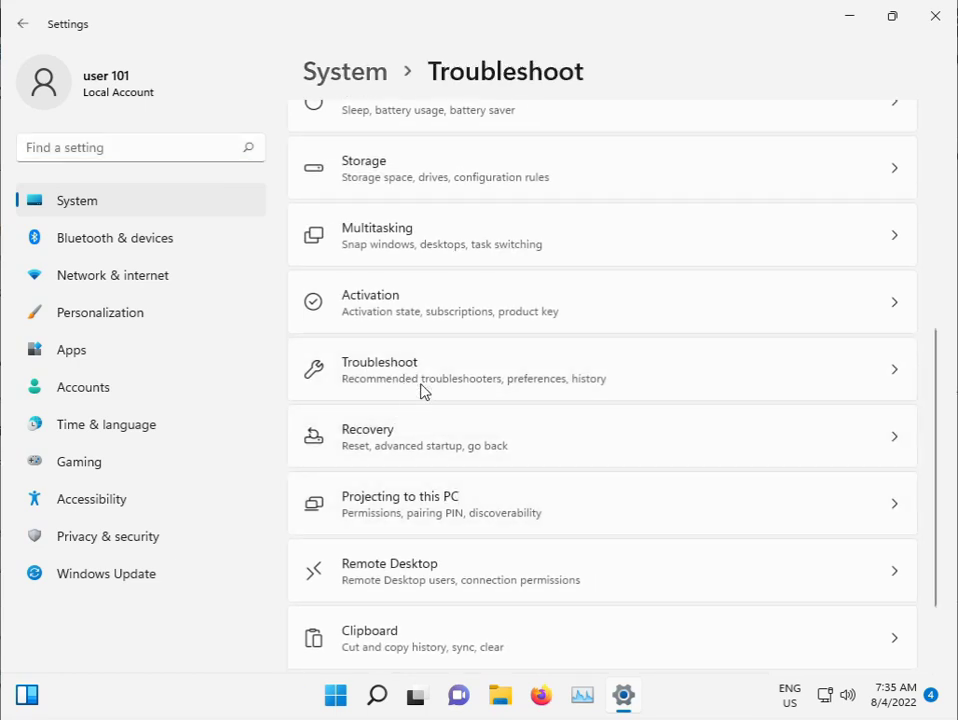
click(533, 303)
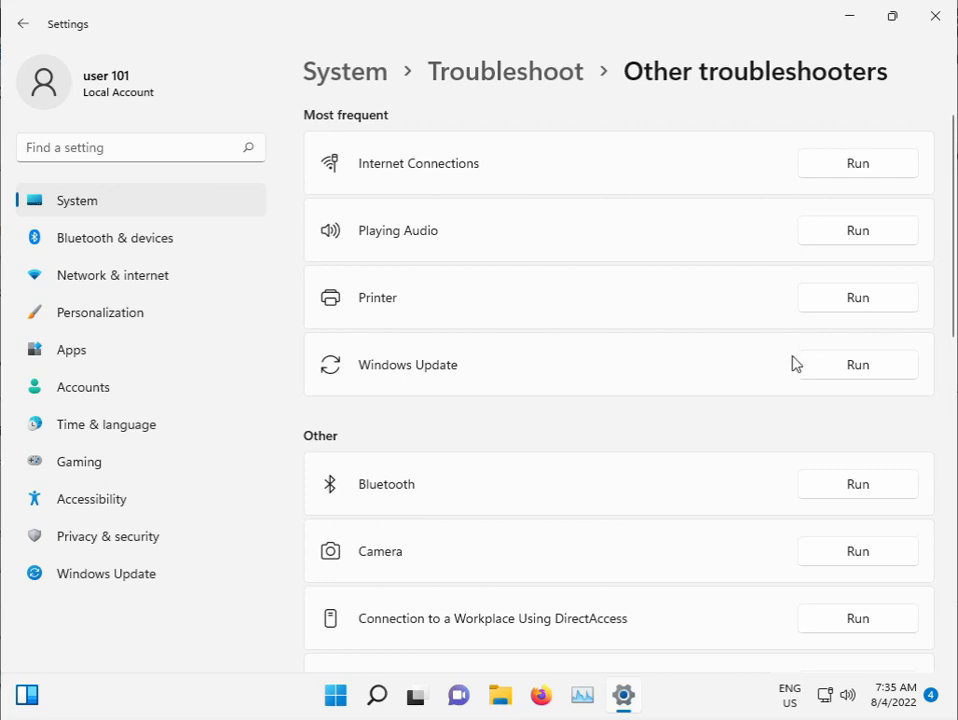
Run the Windows Update troubleshooter and close Settings while it finishes
click(830, 364)
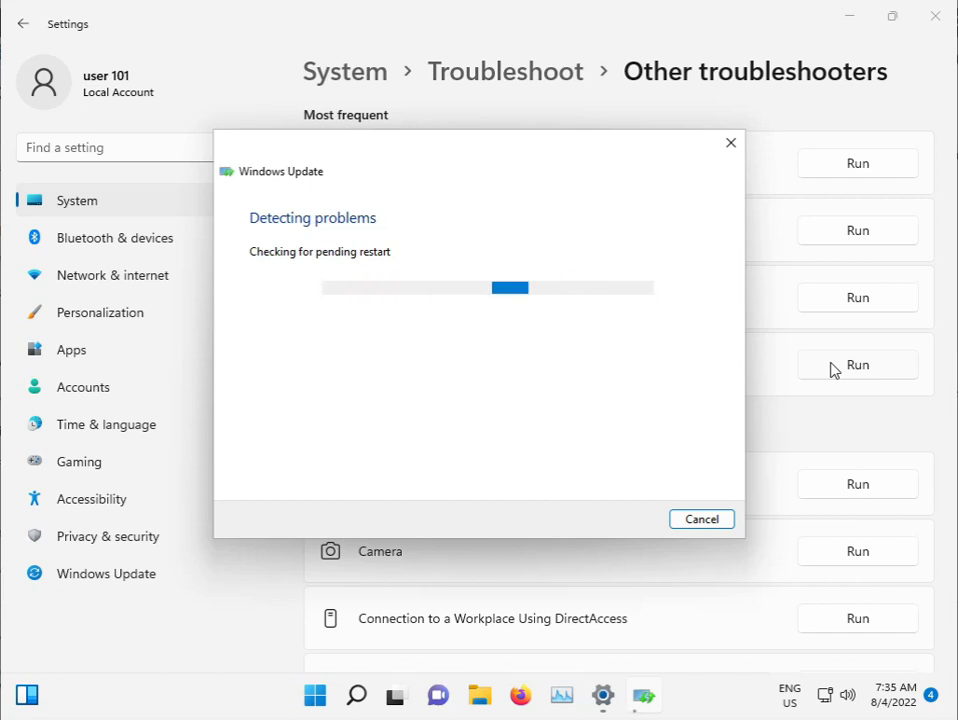
click(932, 20)
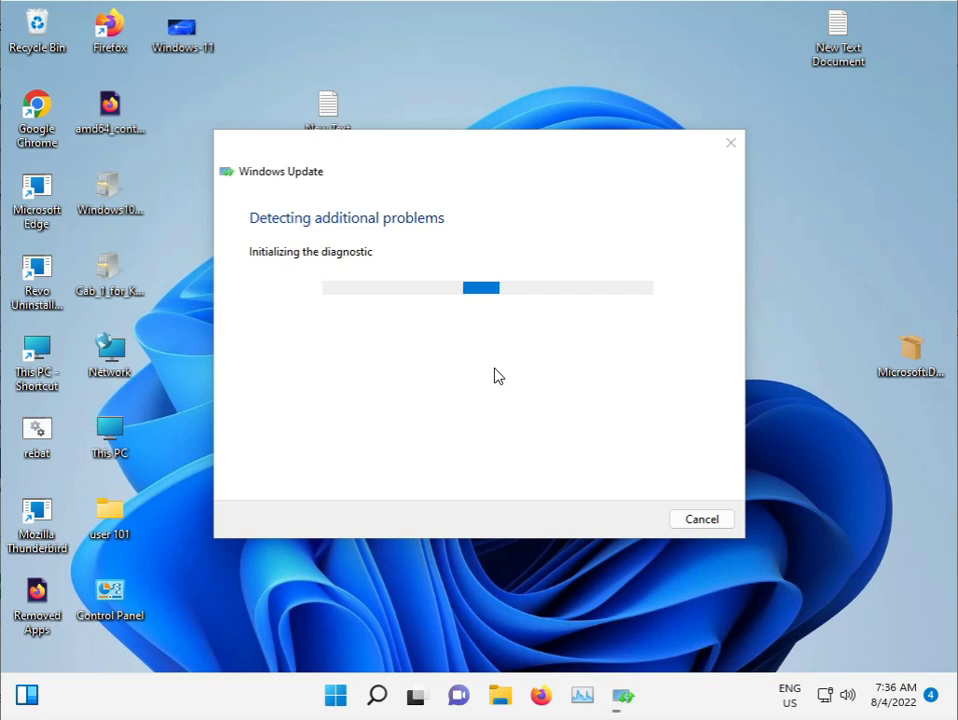
key(super+r)
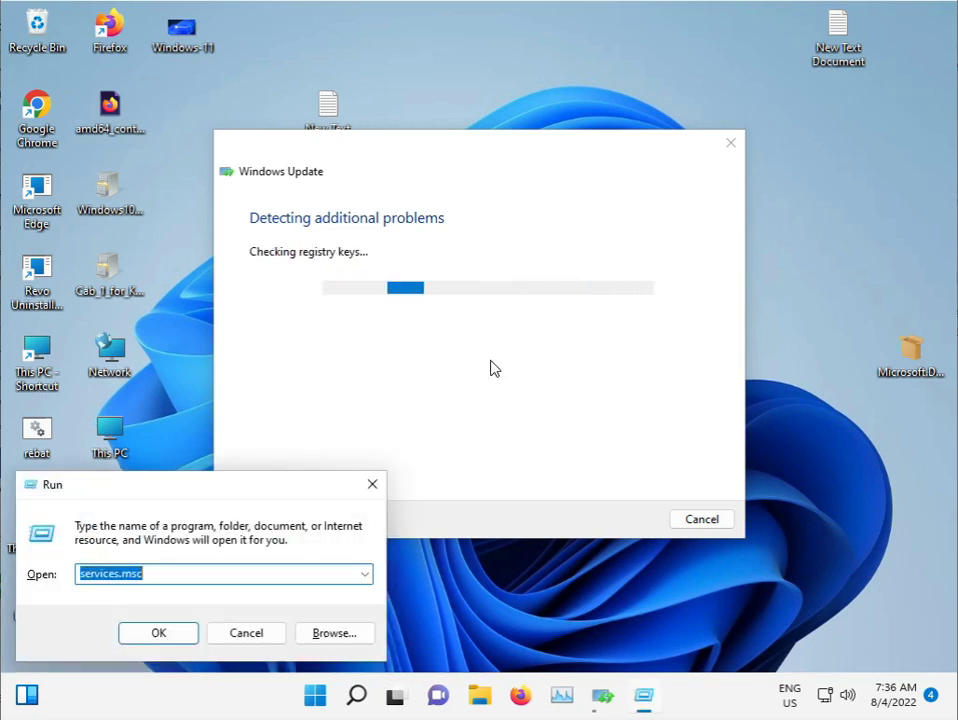
click(372, 484)
Launch Command Prompt as administrator via a 'cmd' search and close the troubleshooter report
click(346, 696)
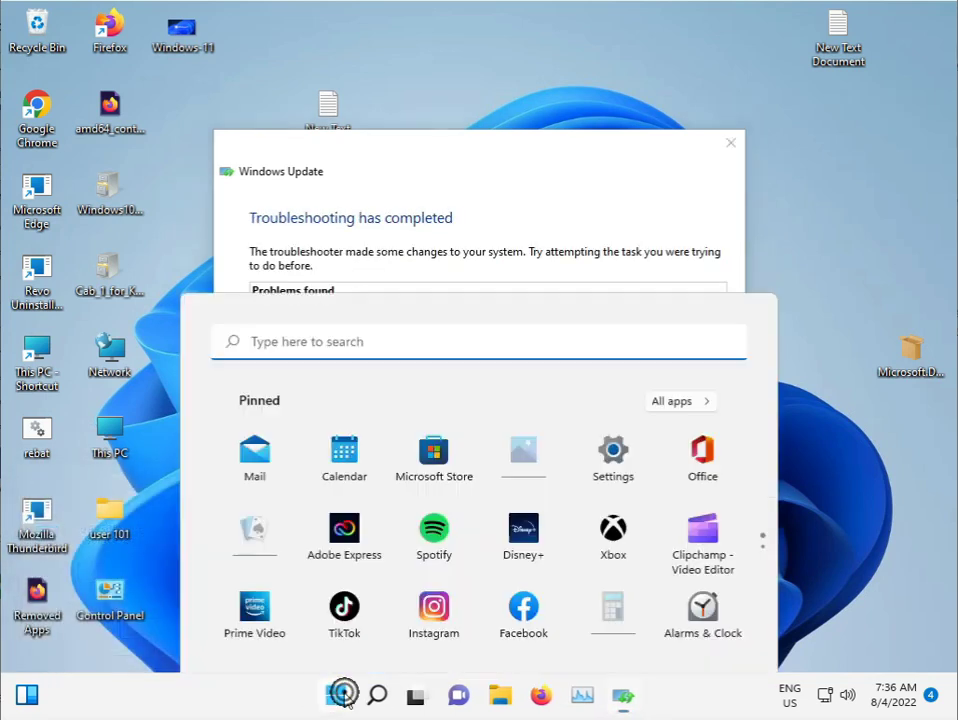
text(cmd)
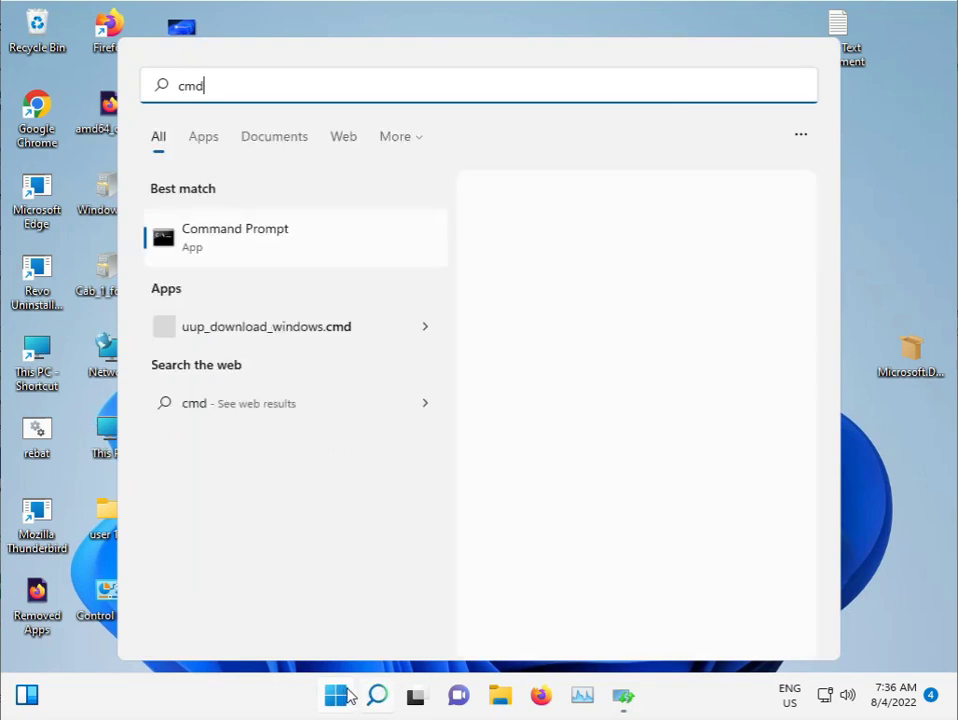
right_click(281, 249)
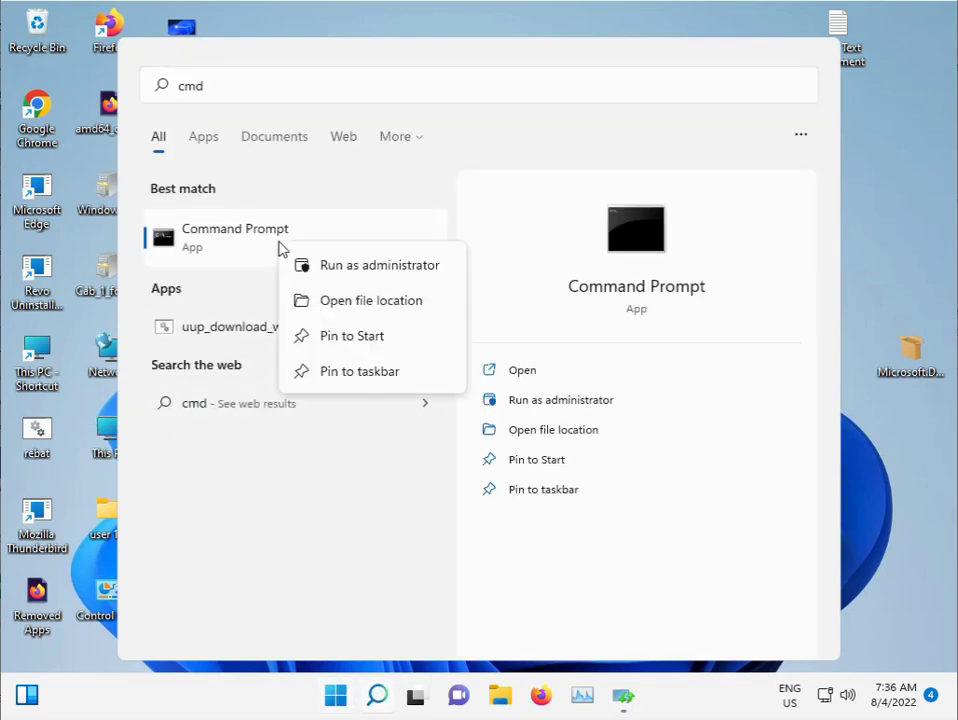
click(374, 268)
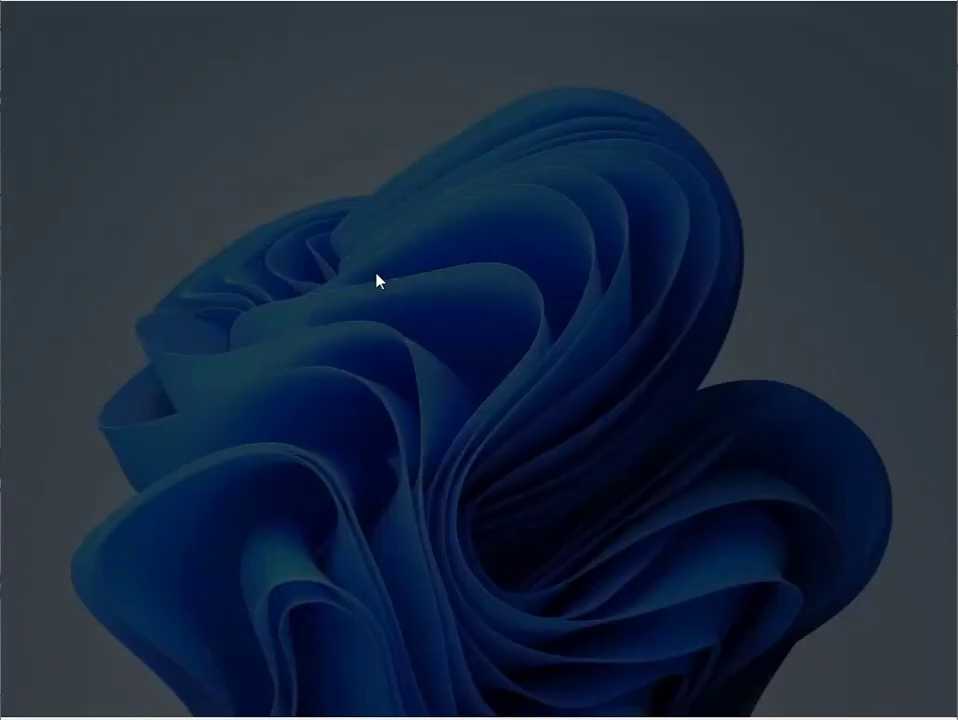
click(415, 490)
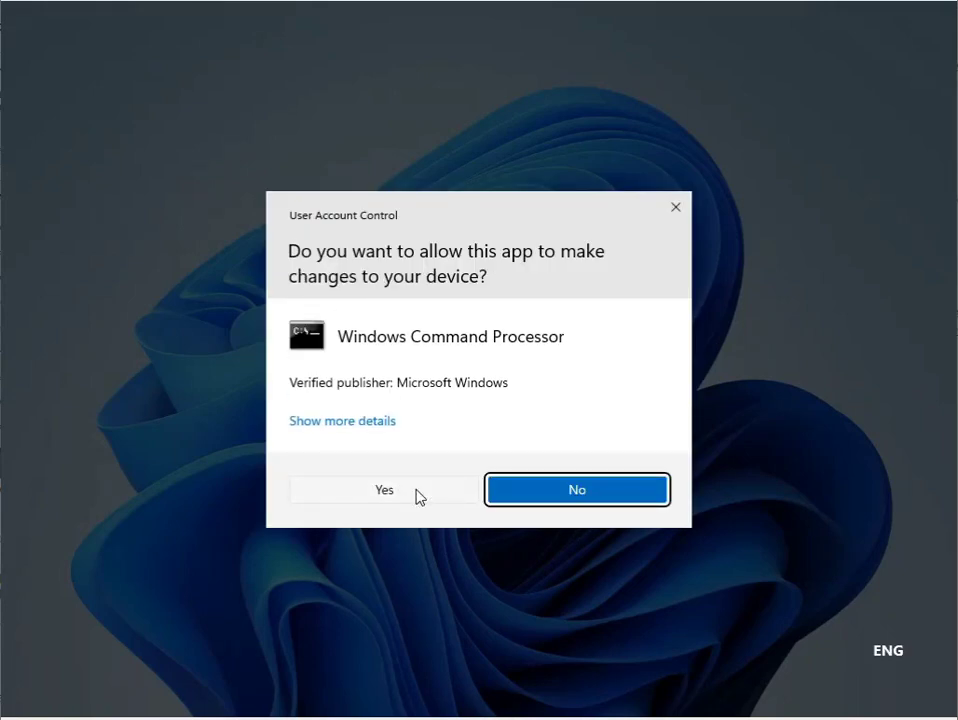
click(381, 494)
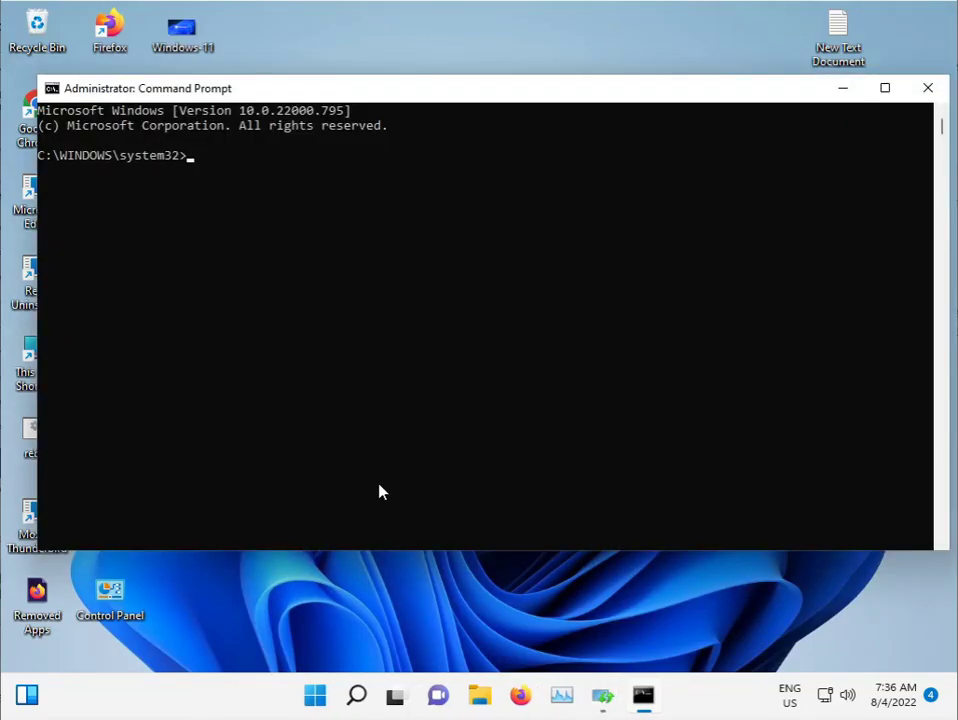
click(603, 695)
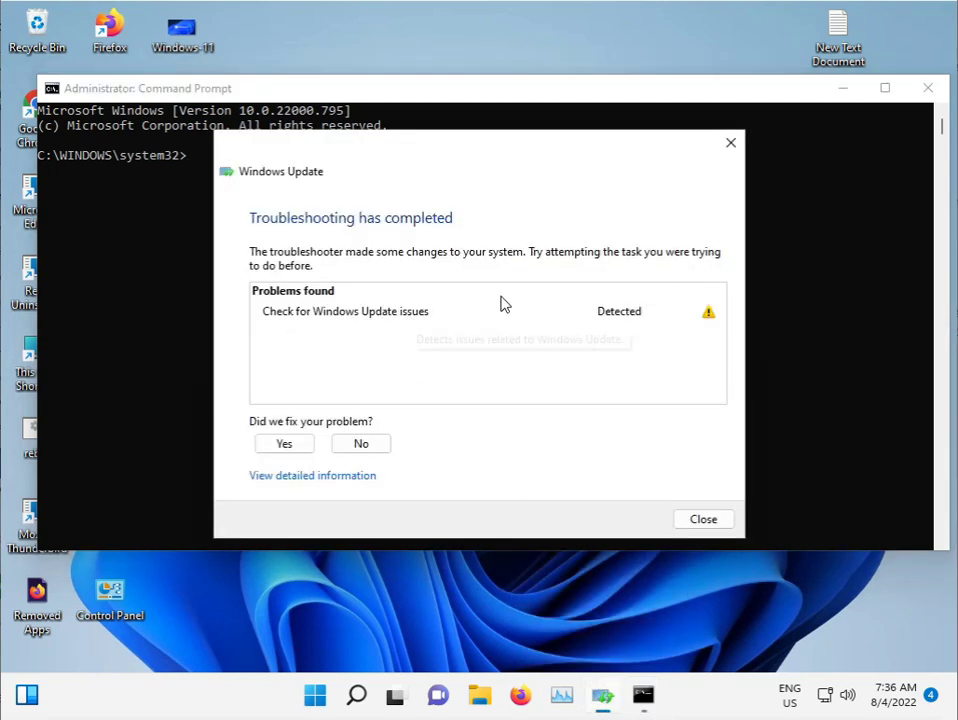
click(733, 142)
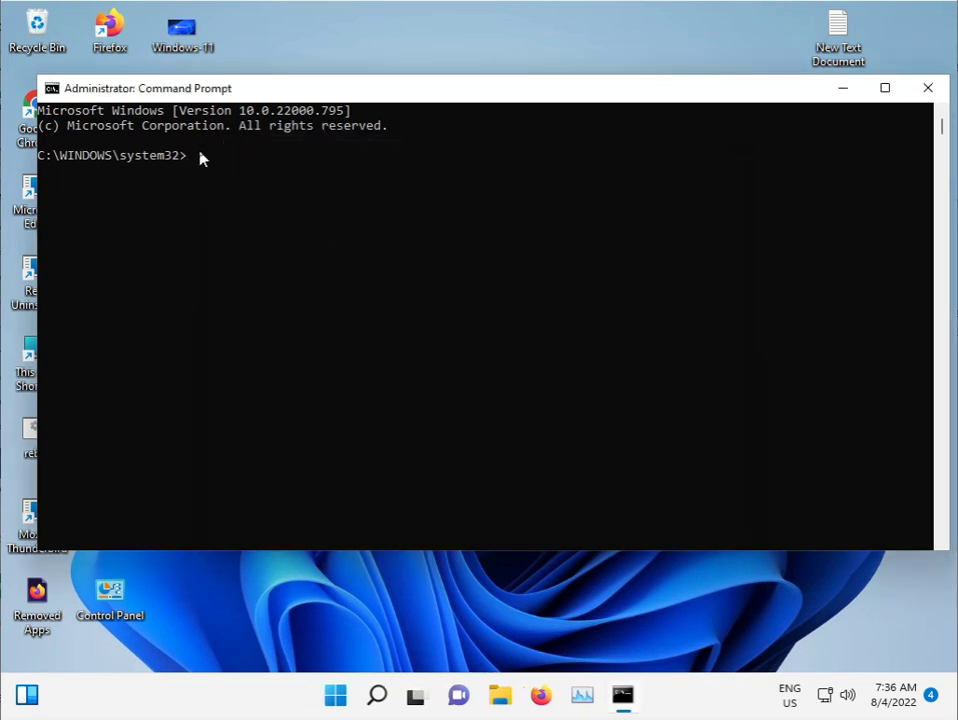
Start an sfc /scannow system file check and minimize the console while it runs
click(200, 157)
click(193, 158)
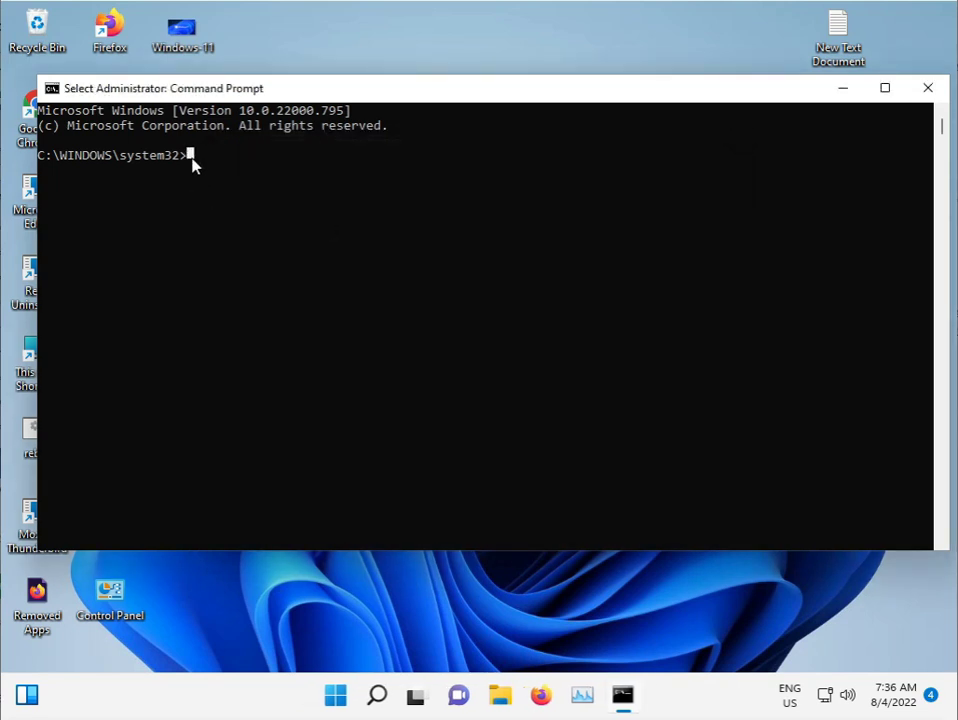
key(Escape)
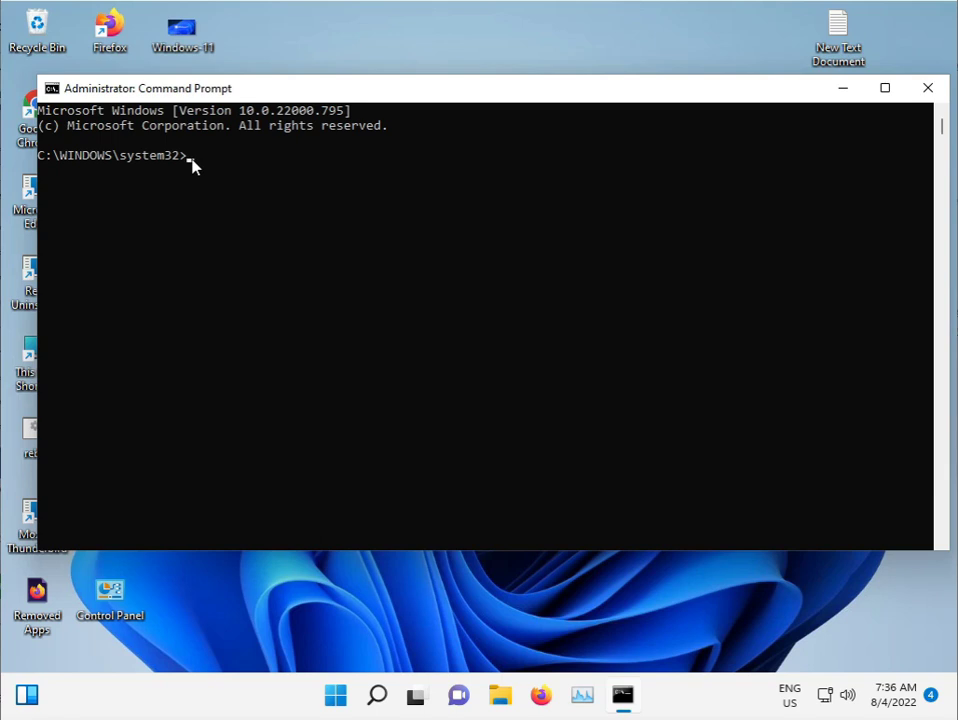
text(sfc /scannow)
key(Return)
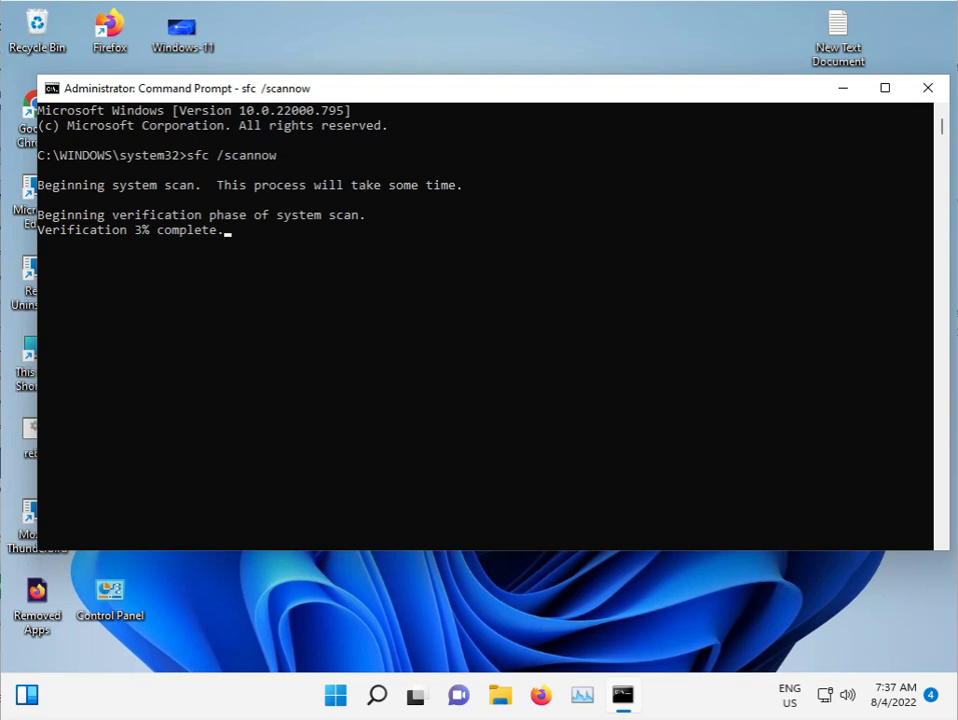
click(838, 90)
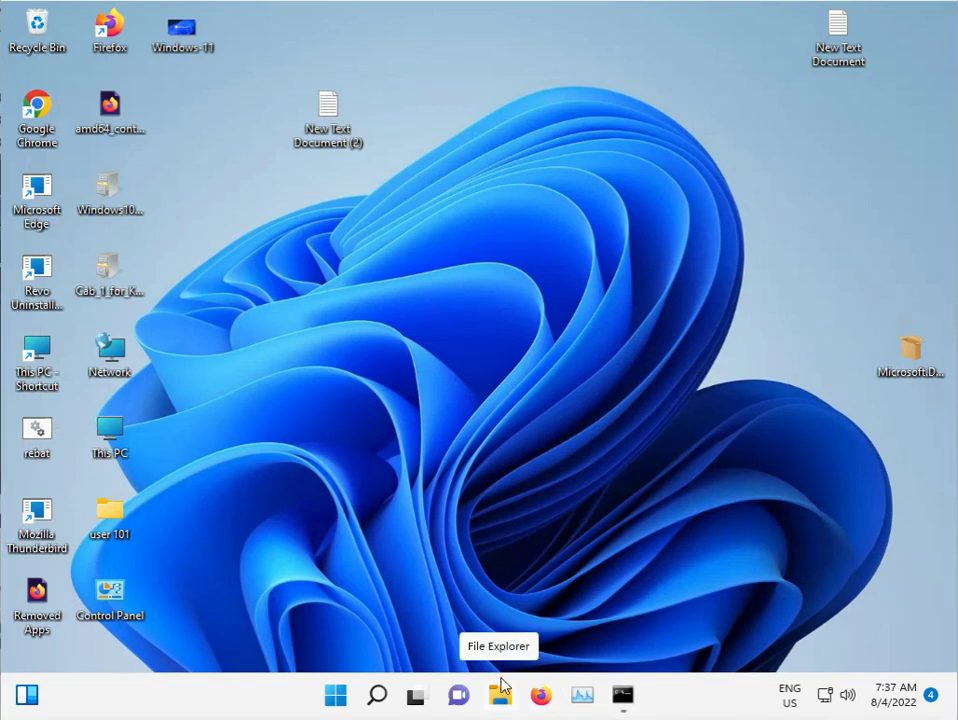
Open Chrome and search for '.net framework repair tool offline'
double_click(40, 108)
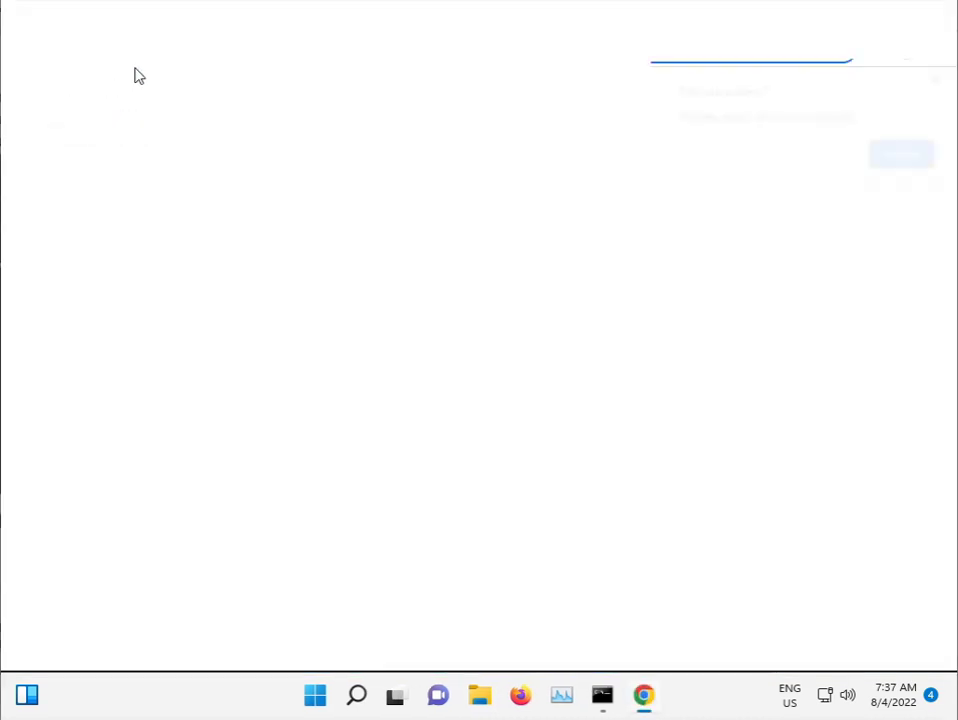
click(939, 78)
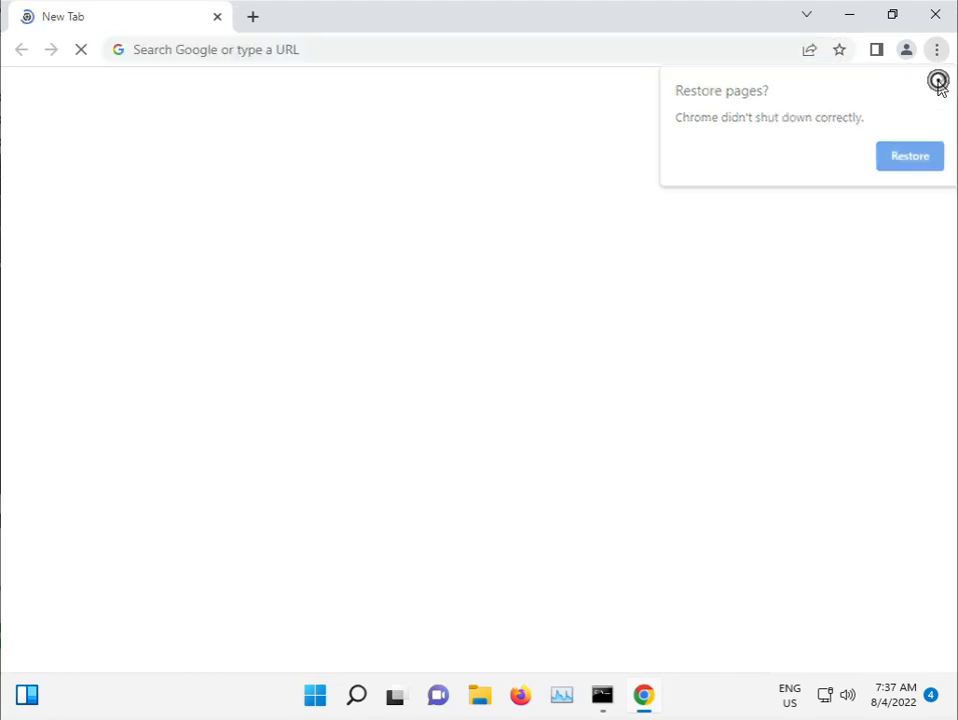
click(404, 49)
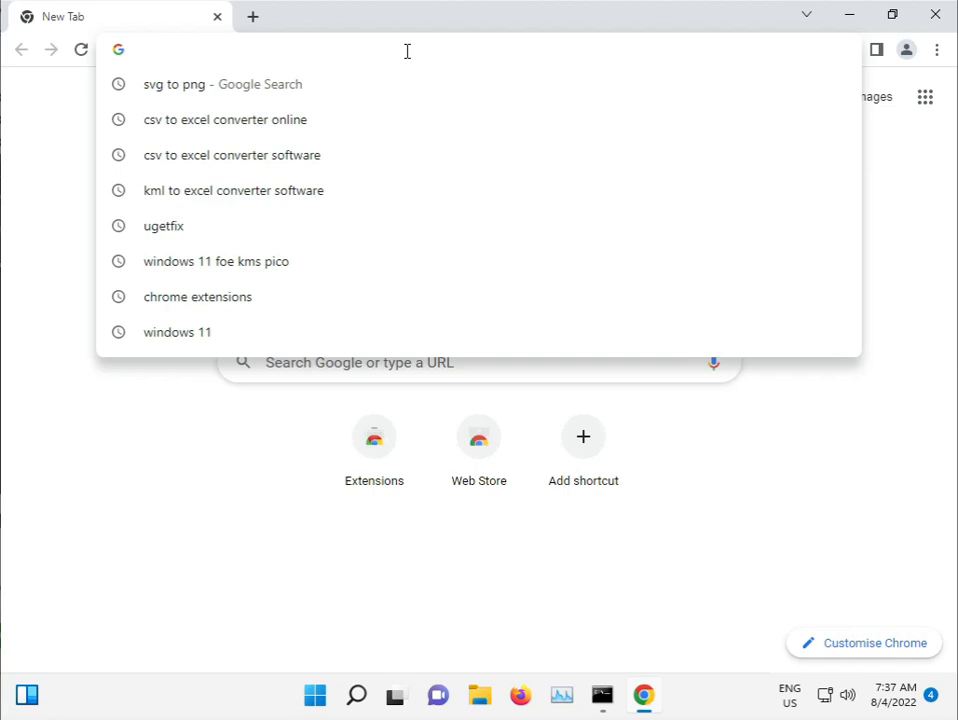
text(.net)
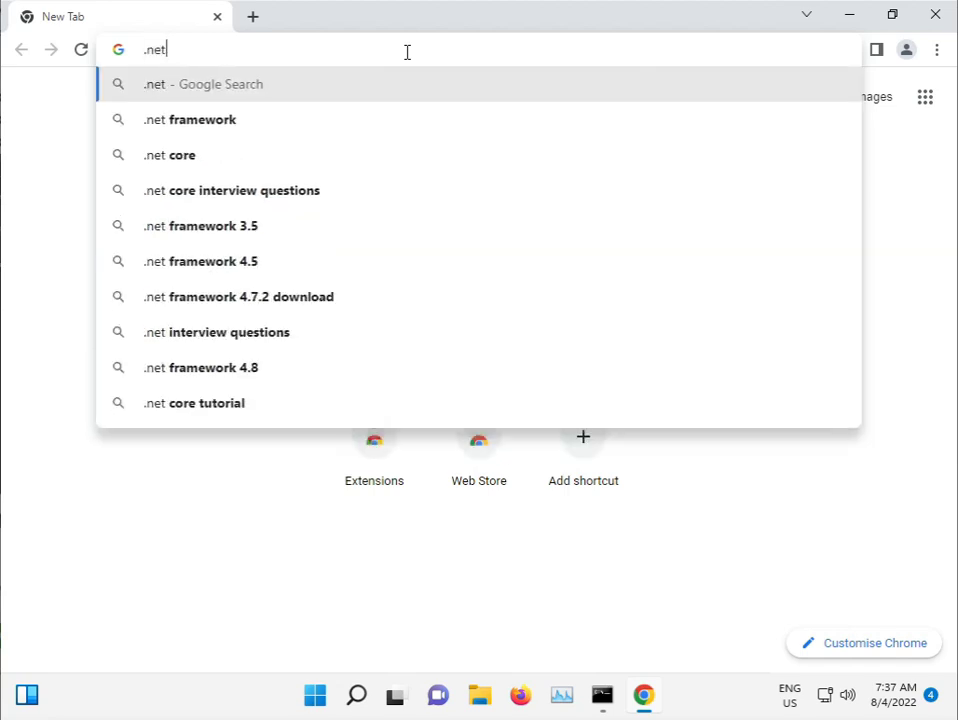
text( framework )
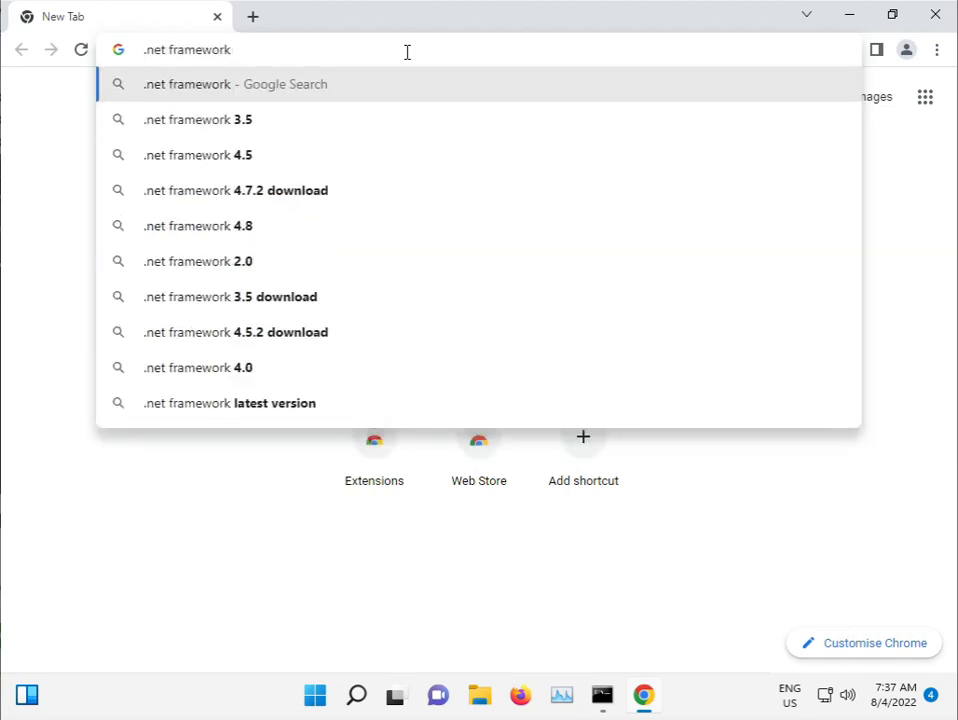
text(repa)
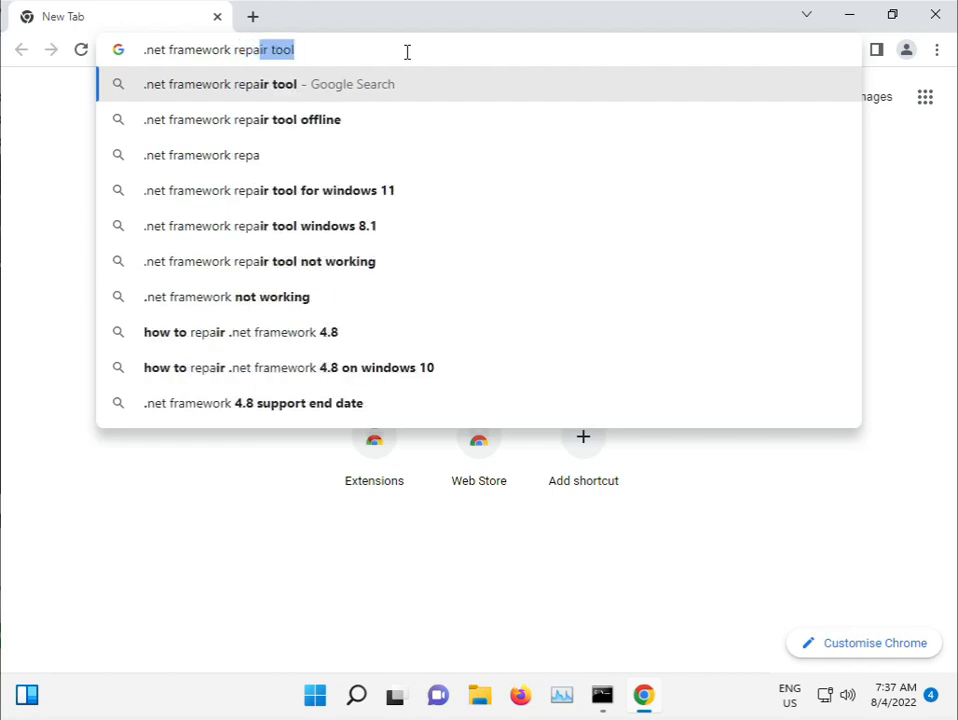
text(i)
key(Down)
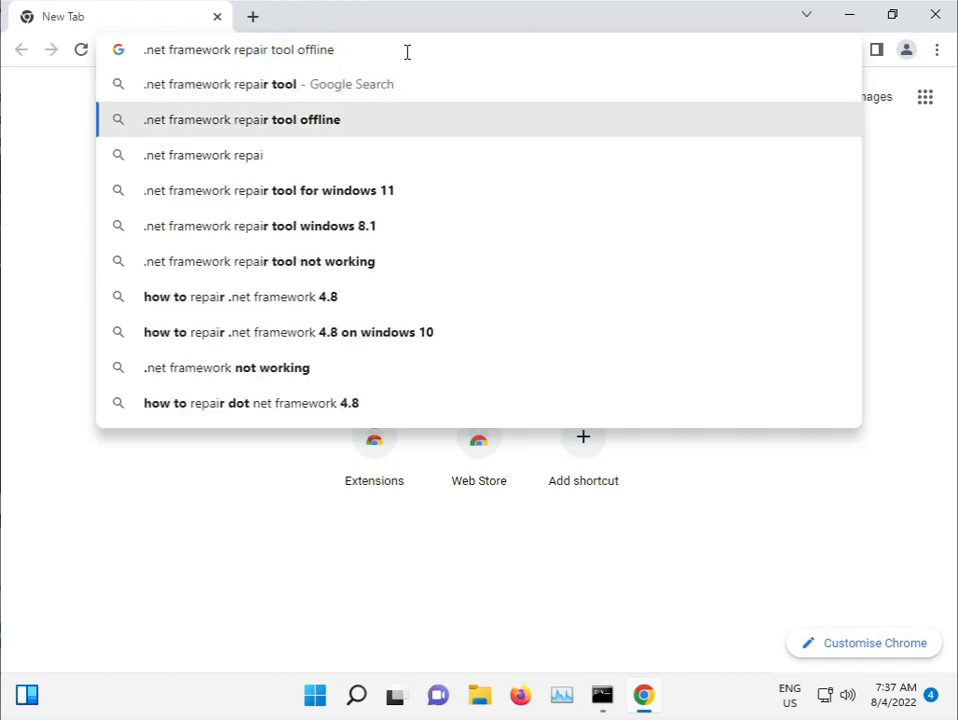
key(Return)
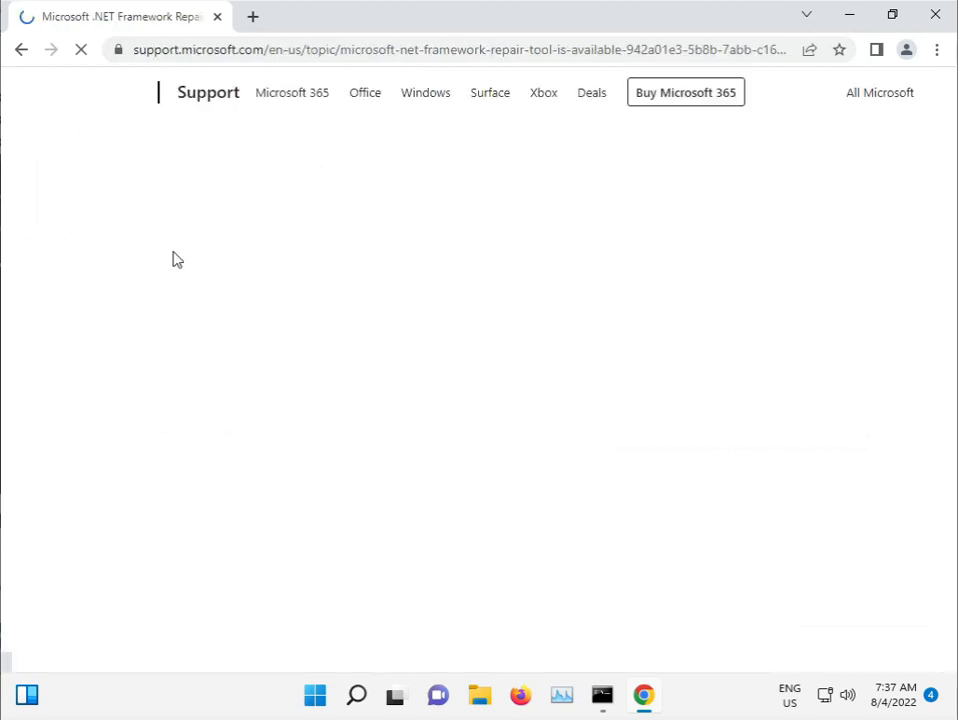
Scroll the Microsoft support article and open the downloaded netfxrepairtool.exe
scroll(359, 453, down, 1)
scroll(359, 453, down, 1)
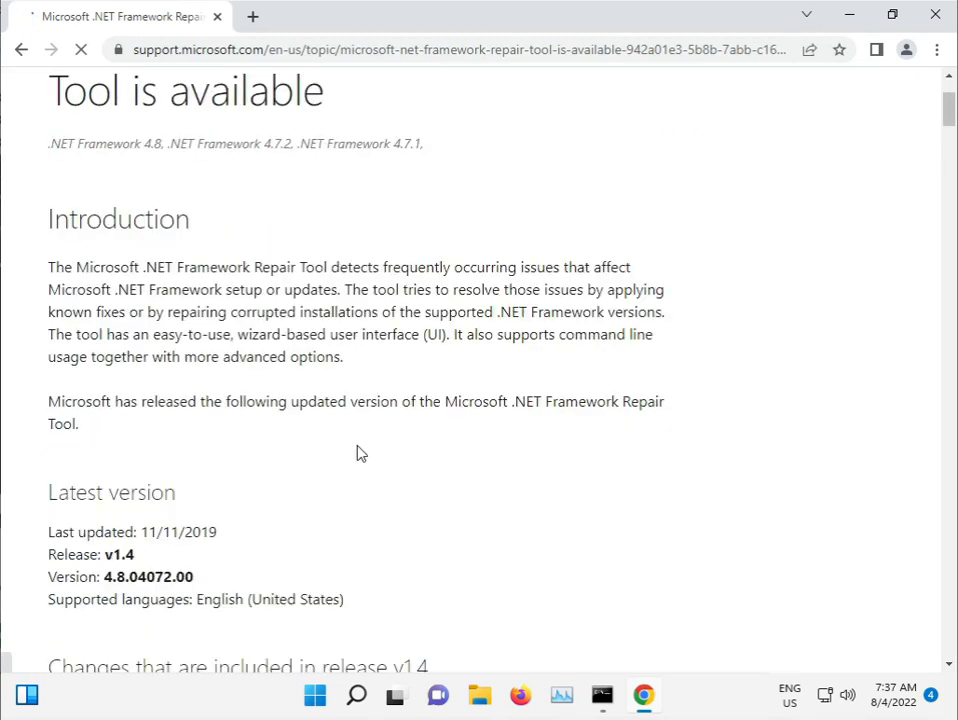
scroll(359, 453, down, 1)
scroll(357, 453, down, 2)
scroll(359, 453, down, 3)
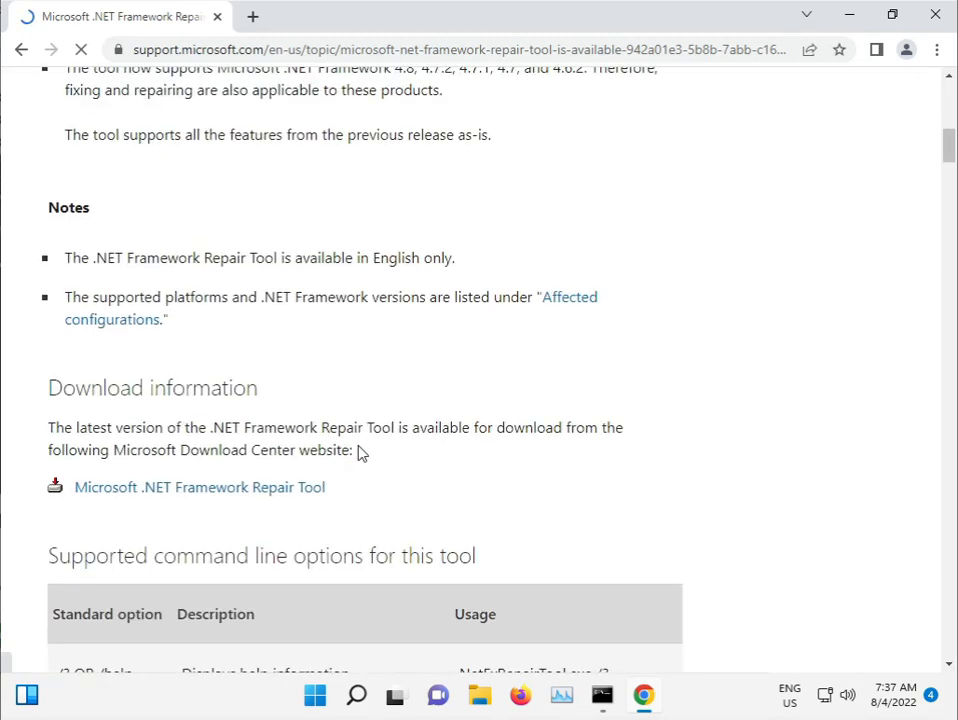
scroll(359, 453, down, 1)
scroll(359, 453, down, 2)
scroll(359, 453, down, 1)
scroll(359, 453, down, 2)
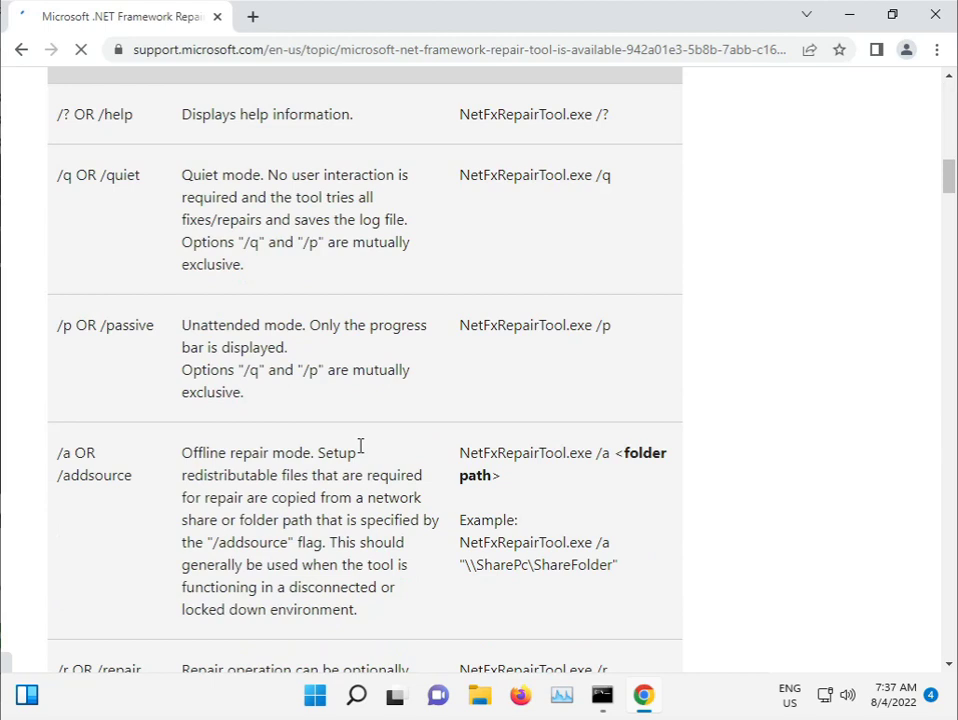
scroll(360, 453, down, 4)
scroll(362, 453, down, 2)
scroll(362, 453, down, 3)
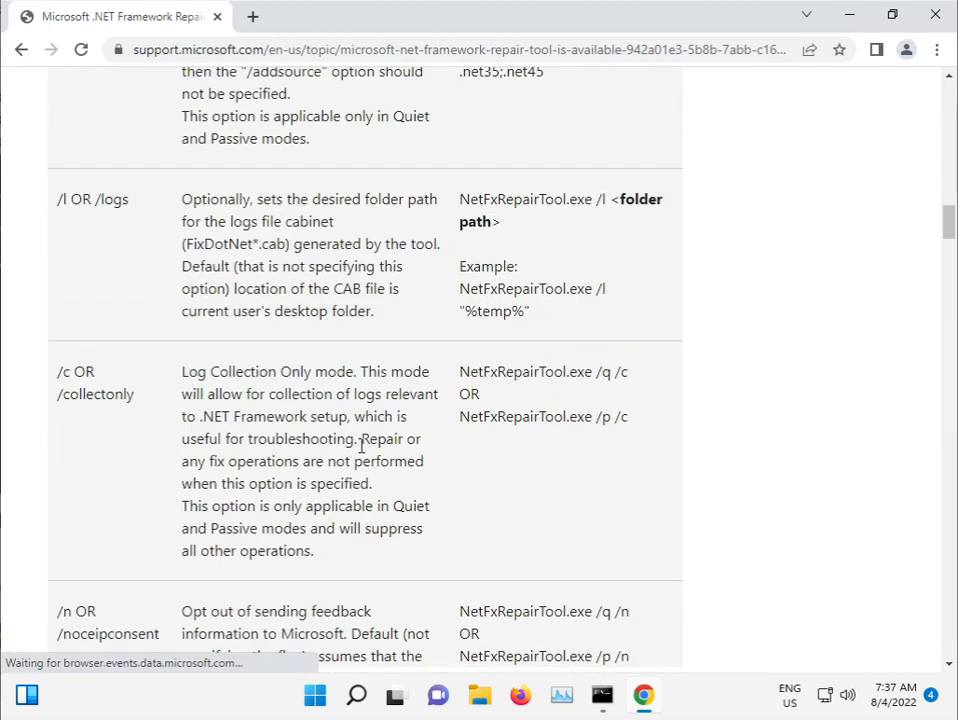
scroll(362, 453, down, 1)
scroll(364, 453, down, 5)
scroll(364, 453, down, 3)
scroll(364, 453, down, 9)
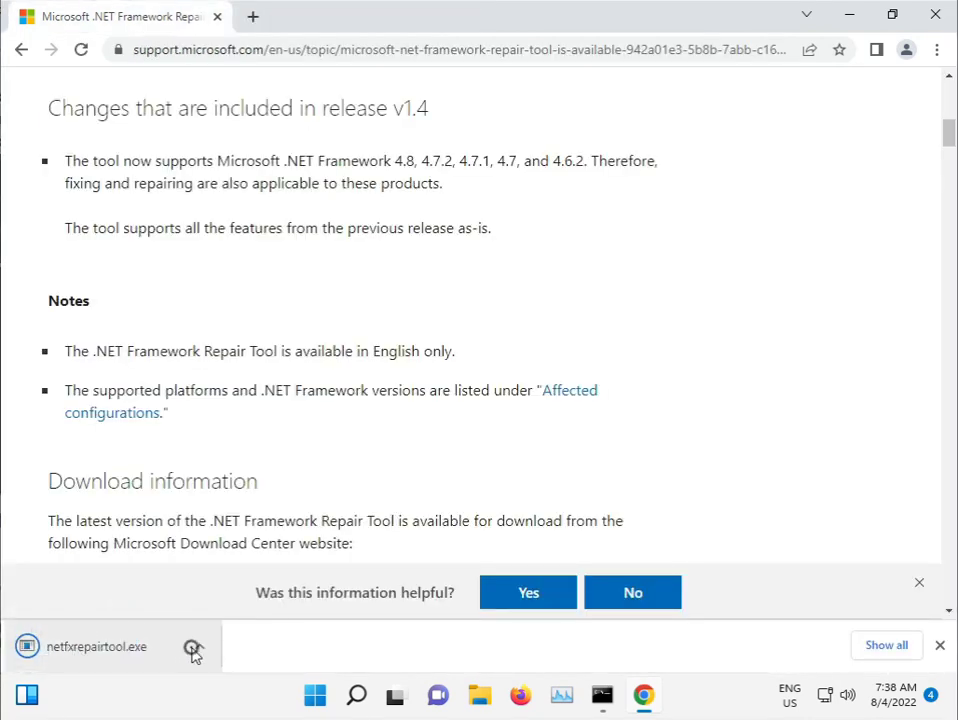
click(196, 646)
click(246, 524)
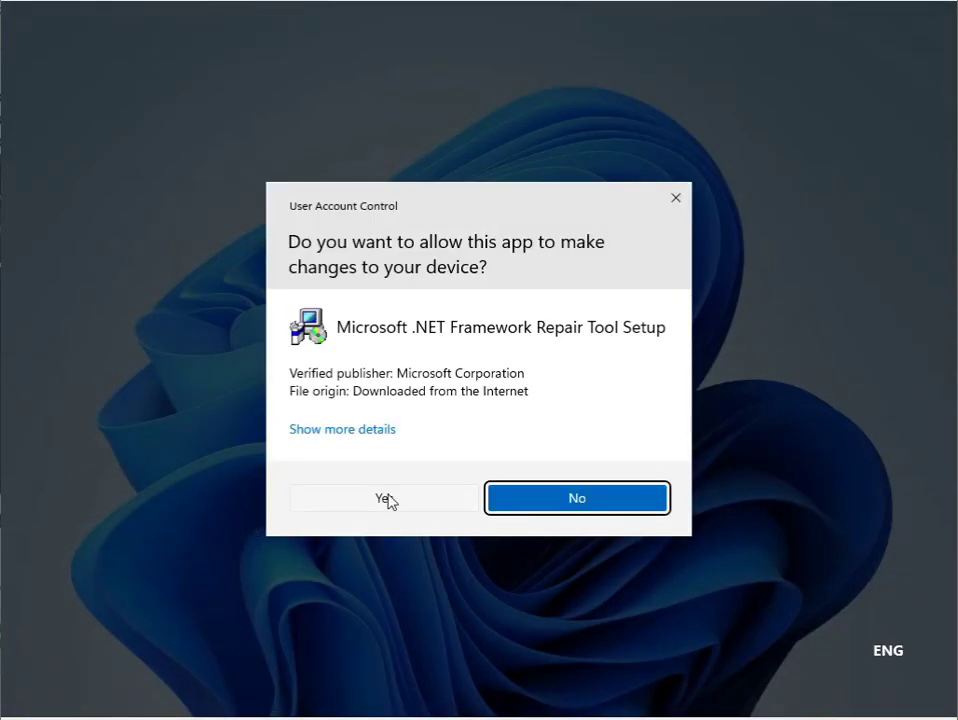
Approve the .NET Framework Repair Tool, accept its license, apply the recommended repairs, and finish
click(387, 500)
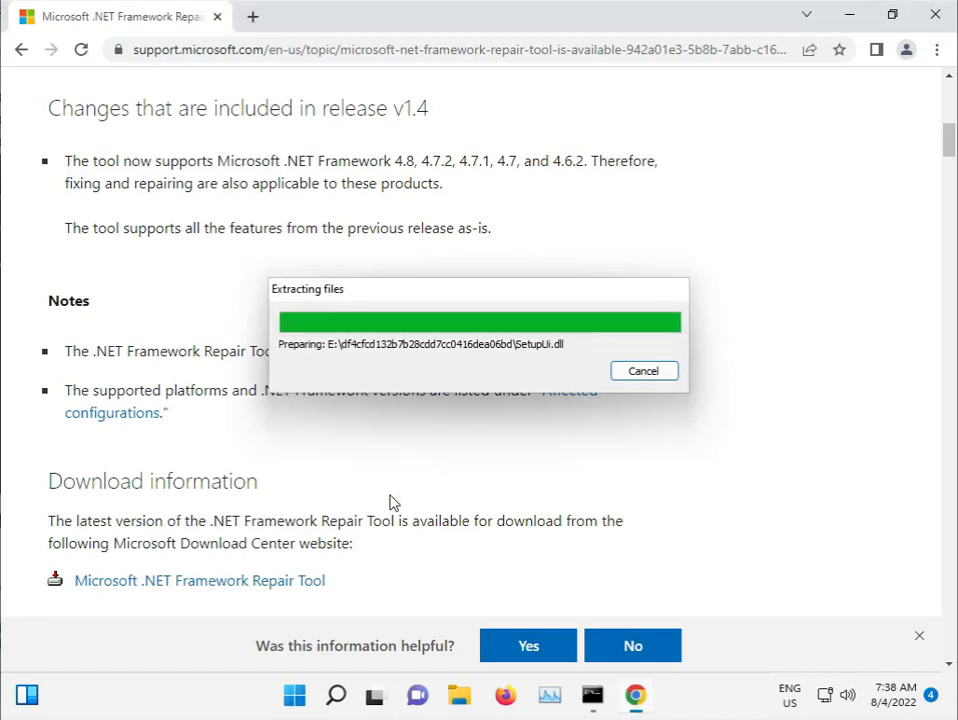
click(373, 485)
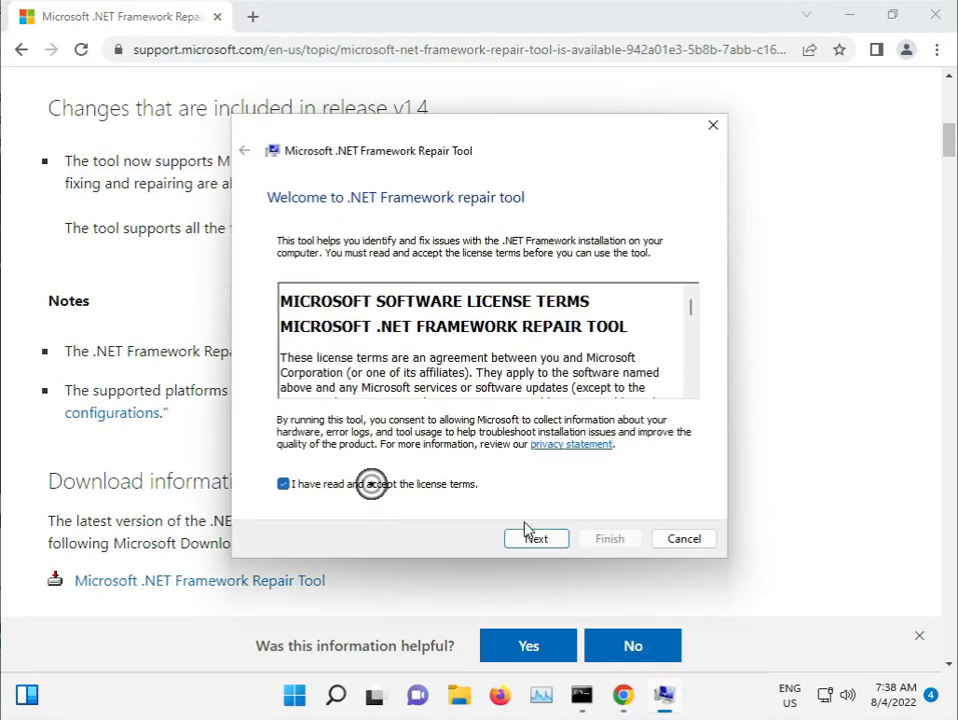
click(558, 542)
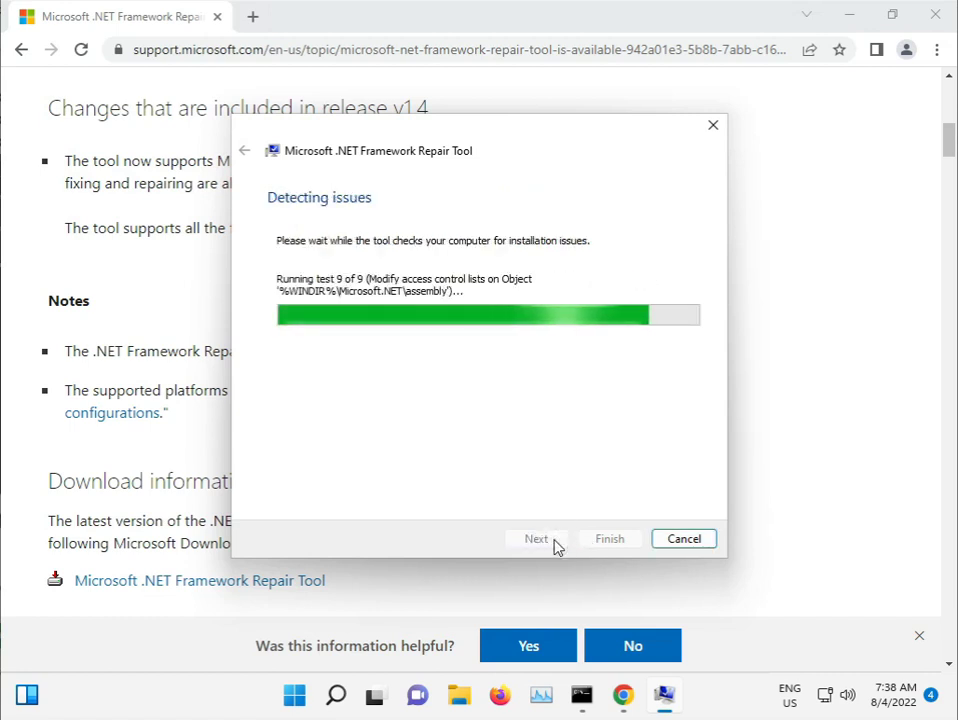
click(554, 539)
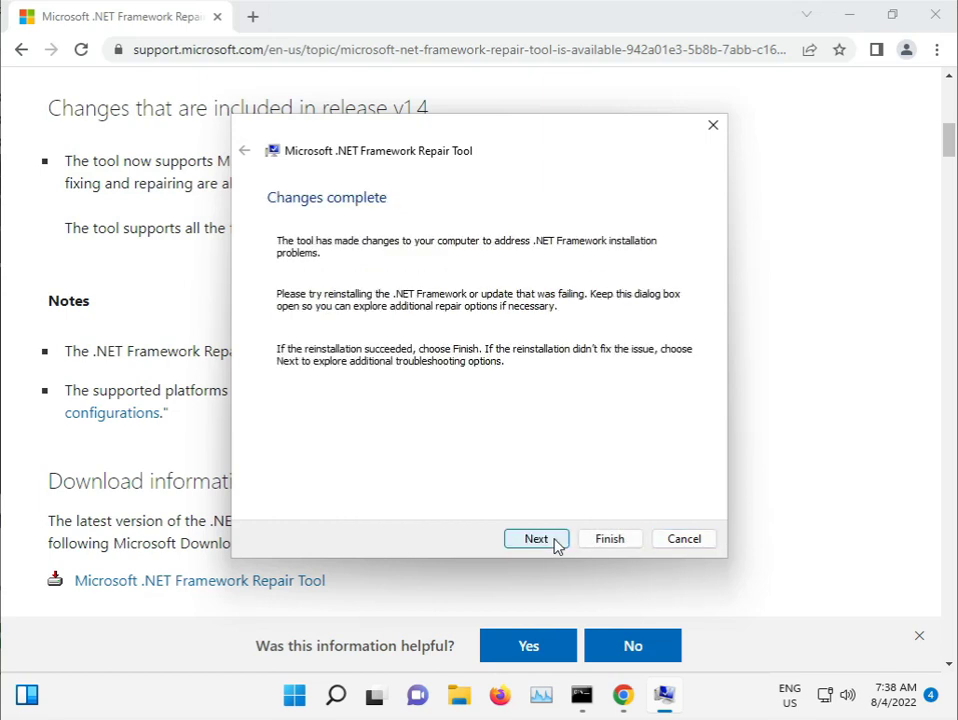
click(540, 540)
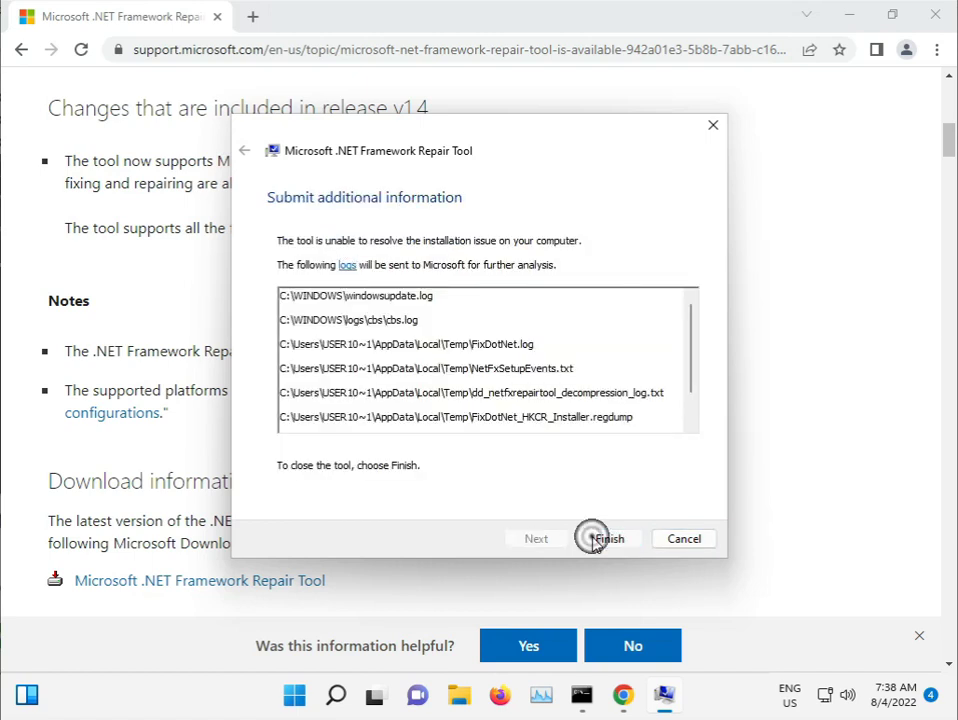
click(597, 540)
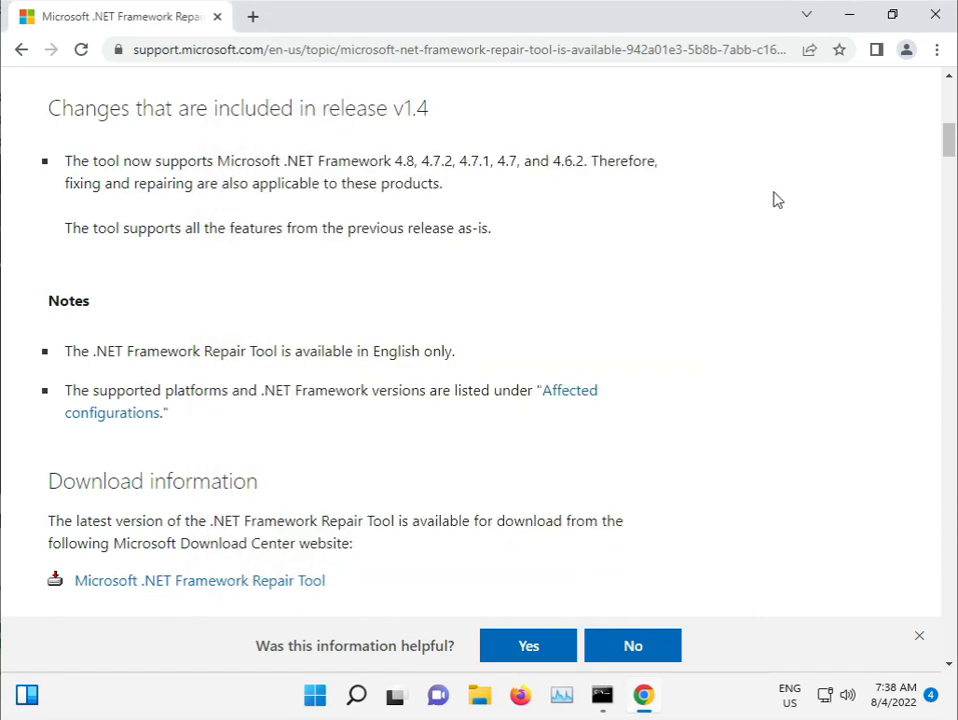
click(851, 12)
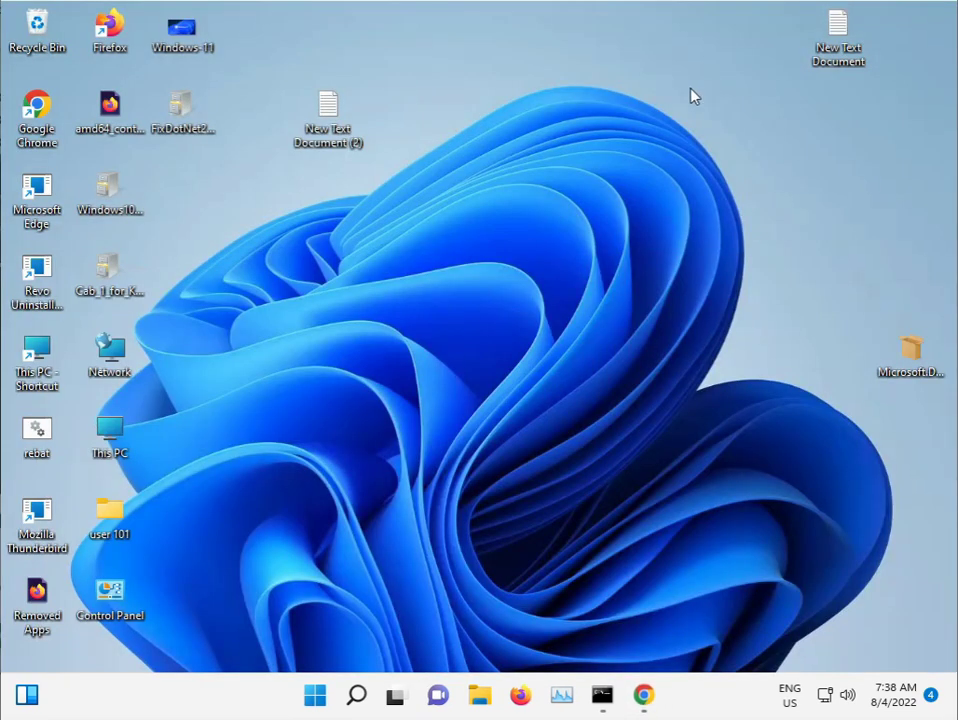
click(316, 700)
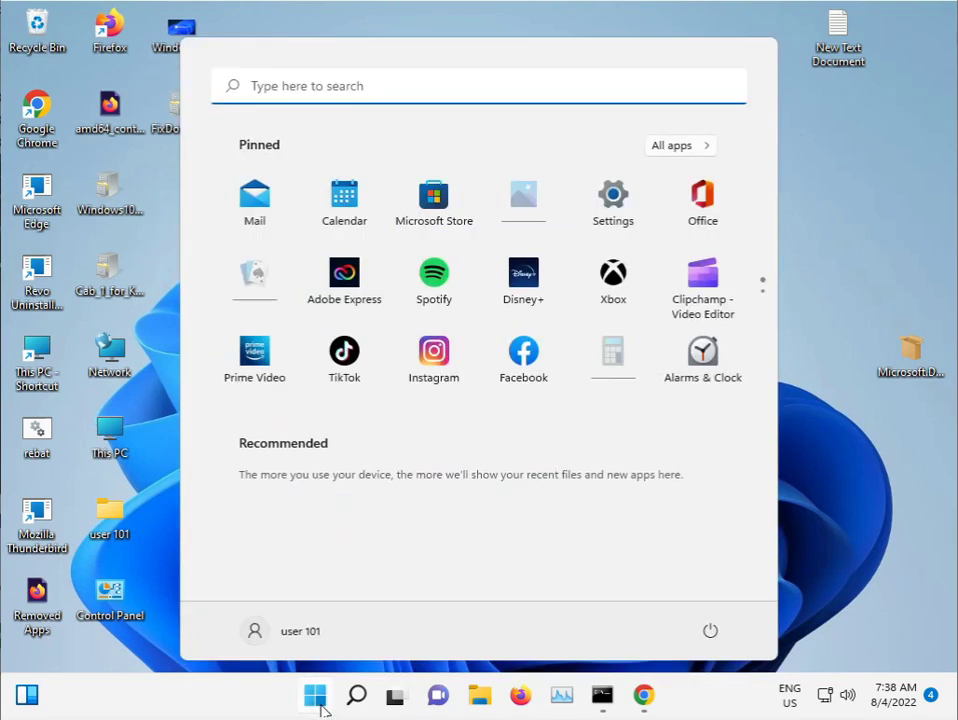
click(785, 451)
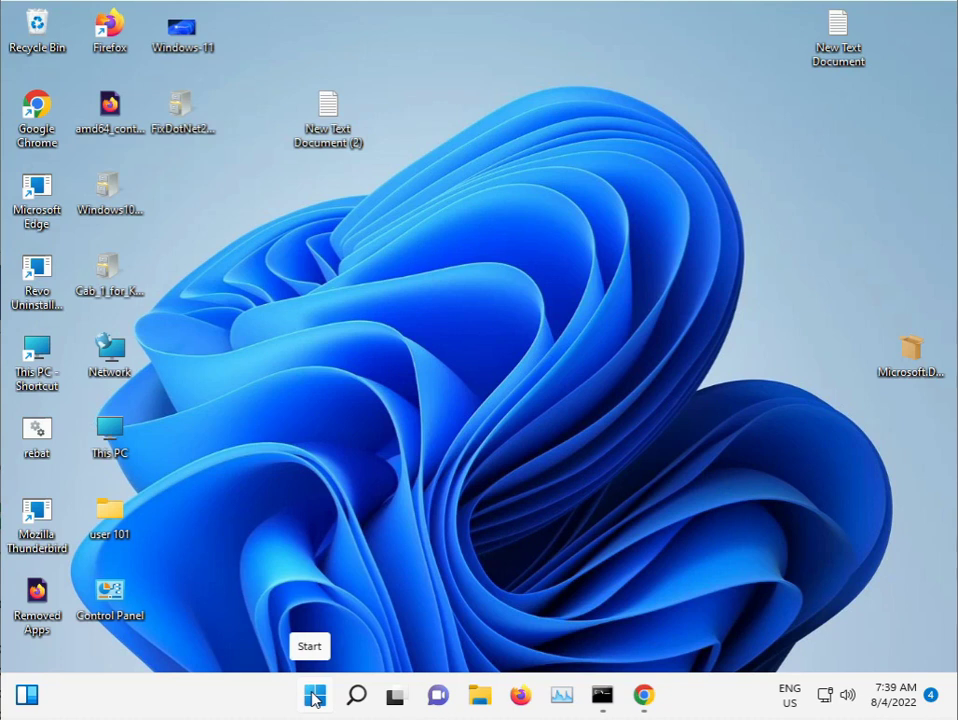
Browse from Local Disk (C:) through the Windows folder into System32
click(315, 697)
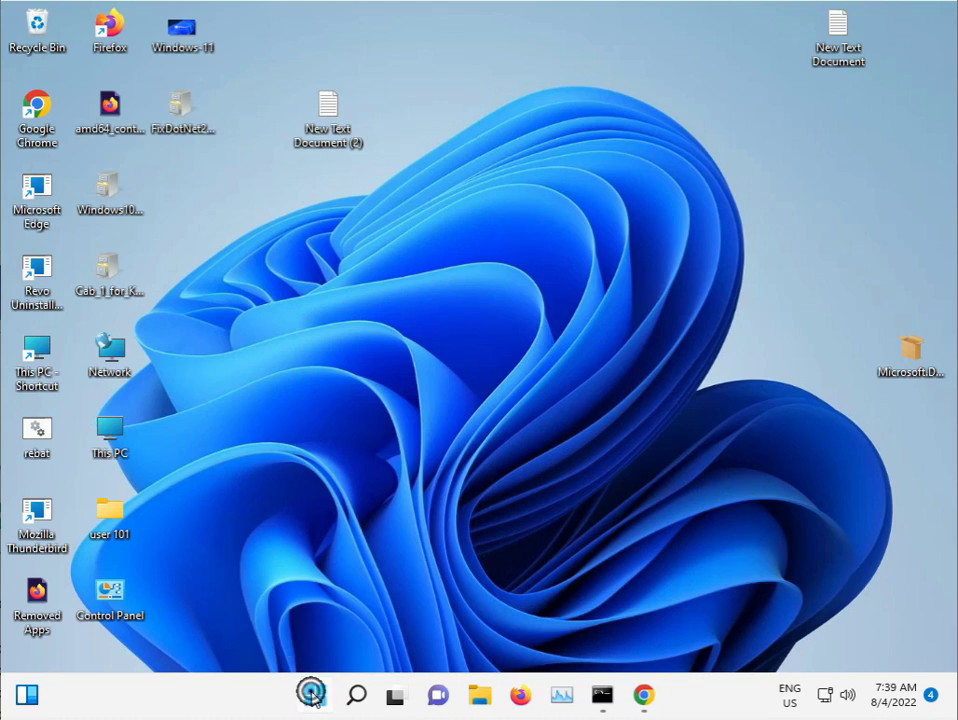
click(142, 560)
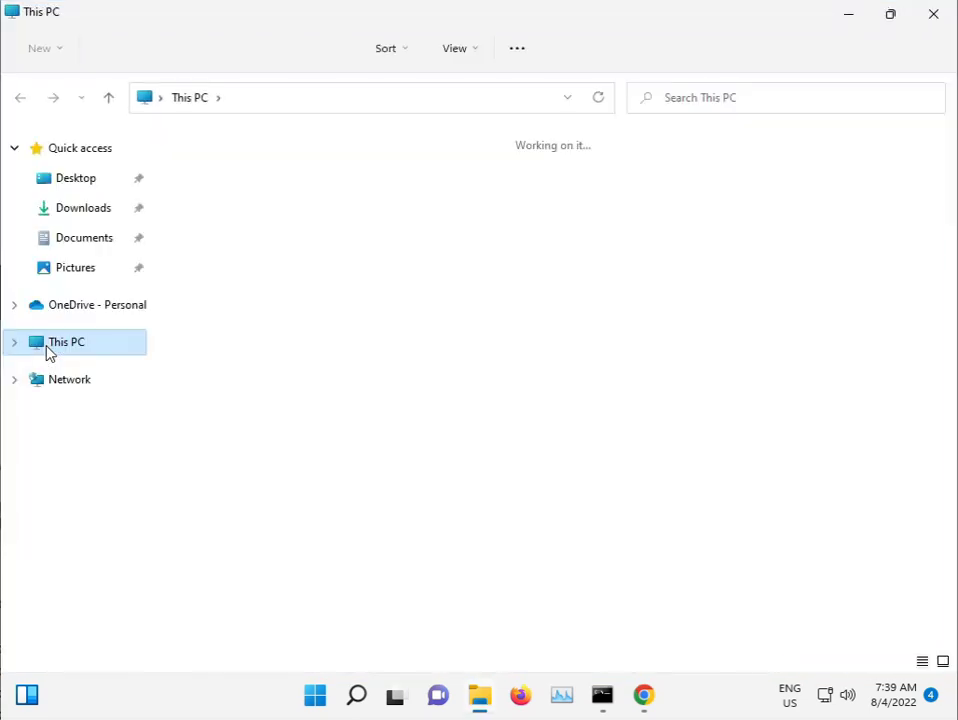
double_click(299, 322)
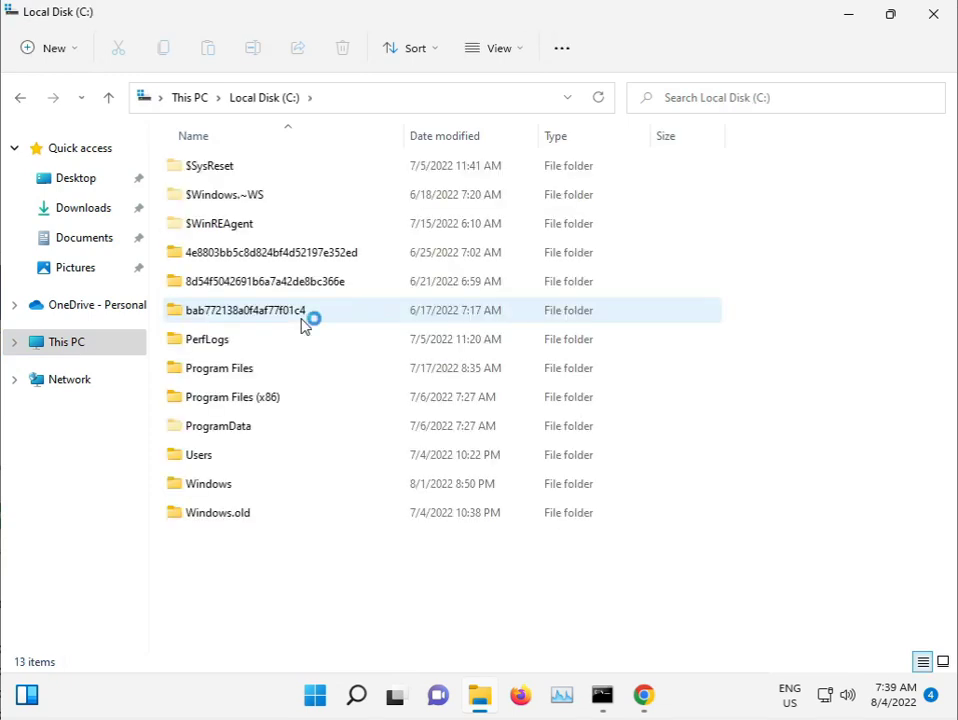
double_click(233, 487)
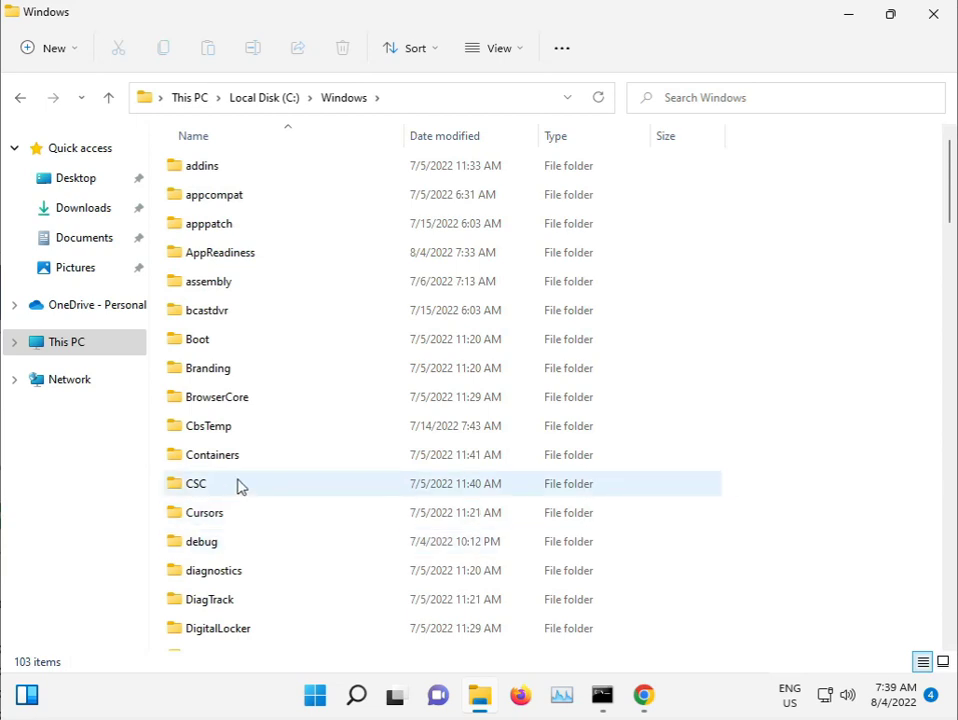
scroll(236, 484, down, 6)
scroll(279, 510, down, 5)
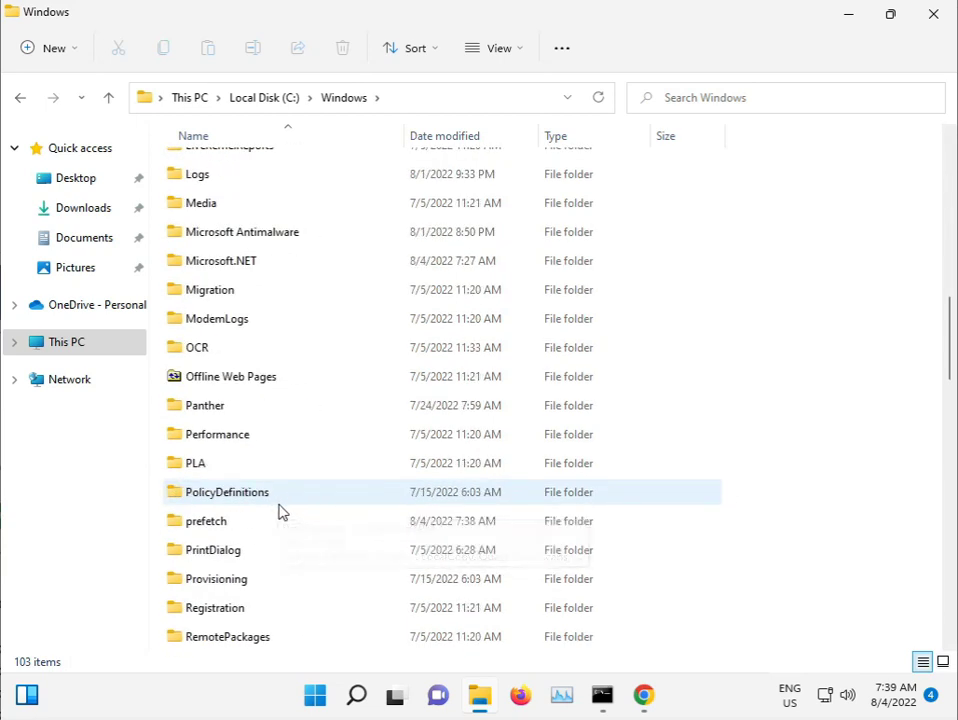
mouse_move(227, 492)
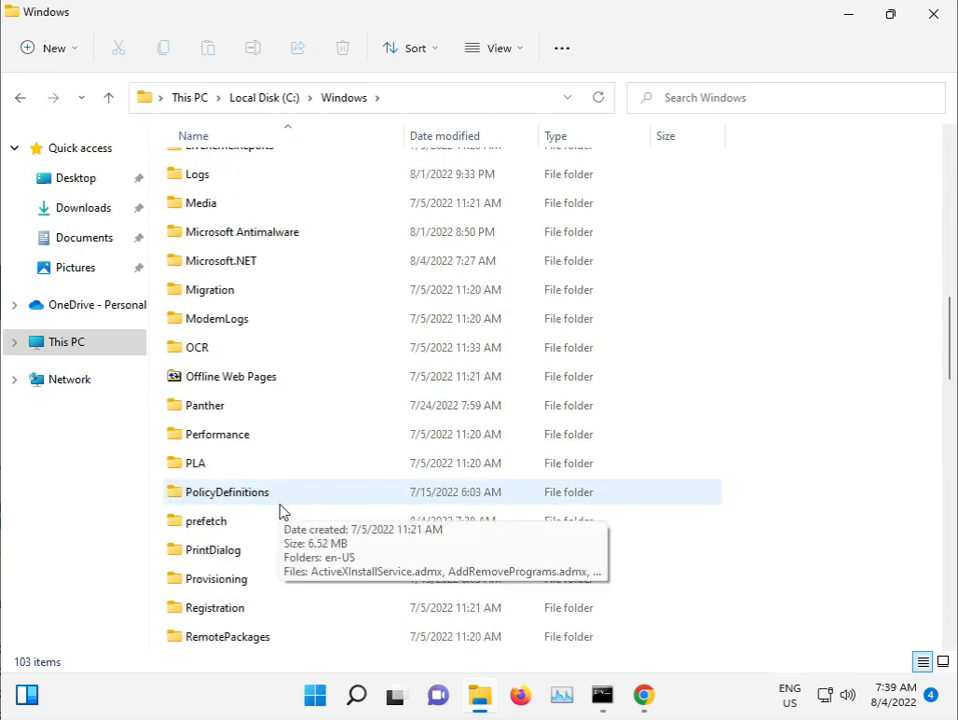
scroll(279, 510, down, 3)
scroll(279, 510, down, 2)
scroll(279, 510, down, 1)
scroll(279, 510, down, 3)
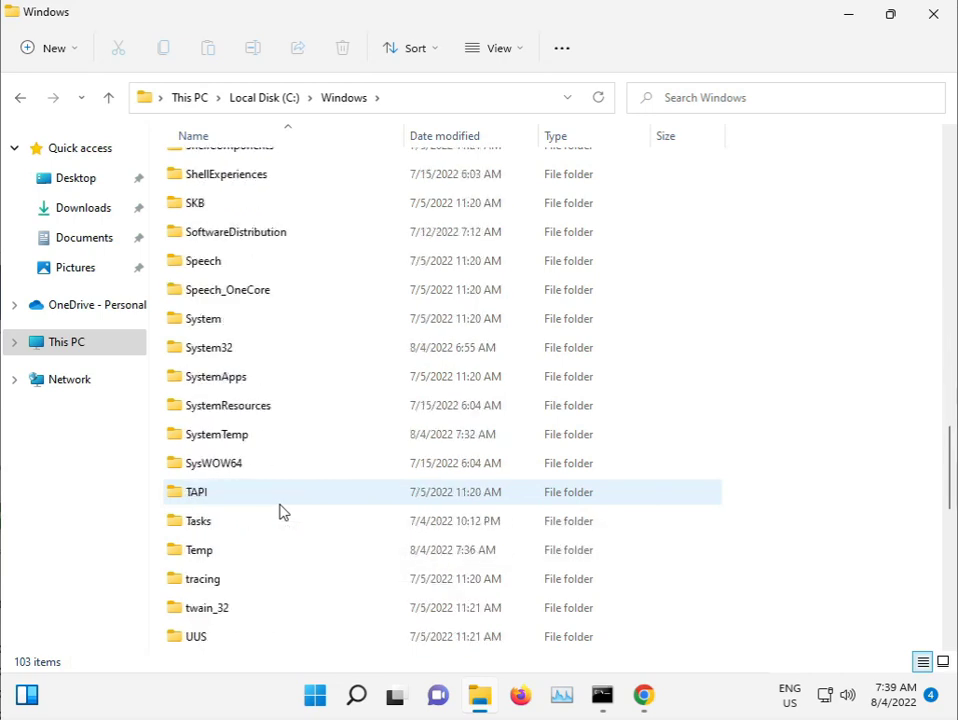
double_click(221, 348)
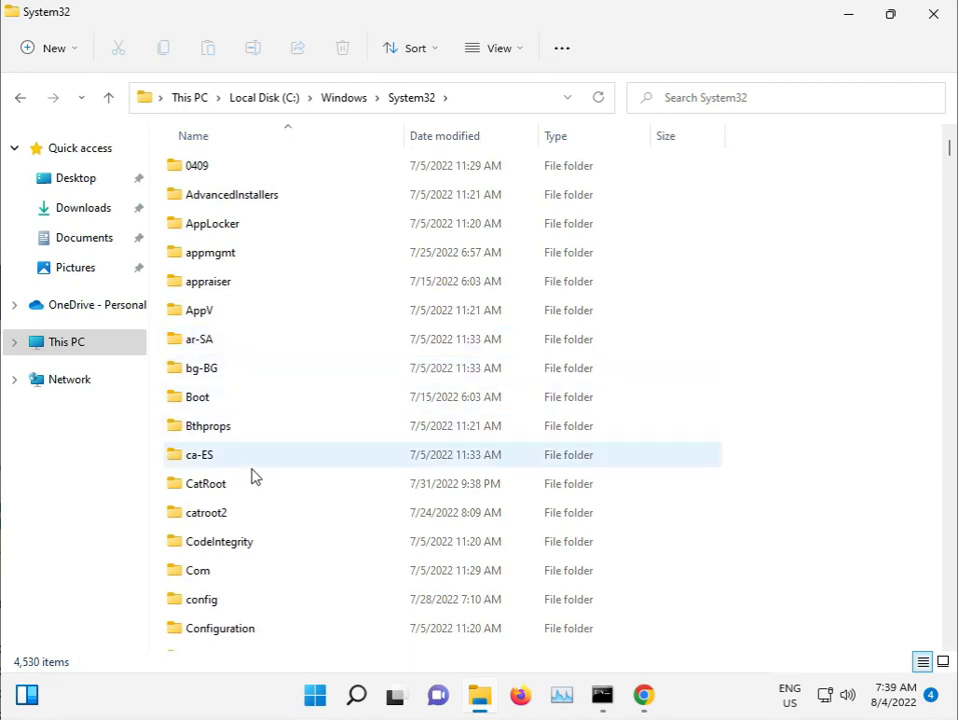
Open catroot2 and permanently delete all three of its items
double_click(240, 508)
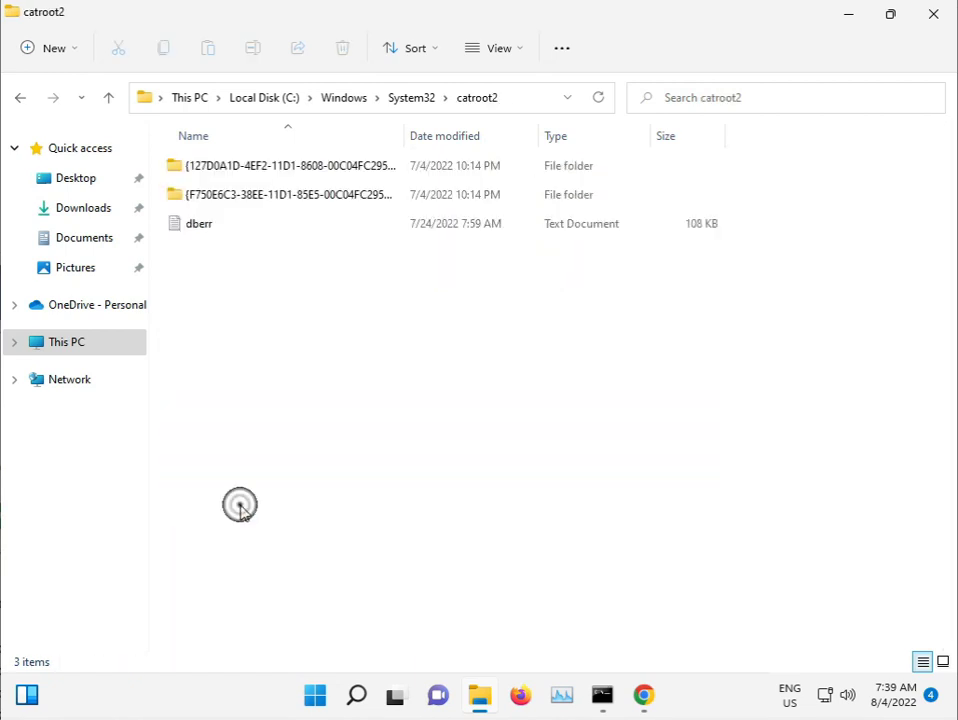
mouse_move(243, 443)
mouse_down()
mouse_move(243, 262)
mouse_move(257, 170)
mouse_up()
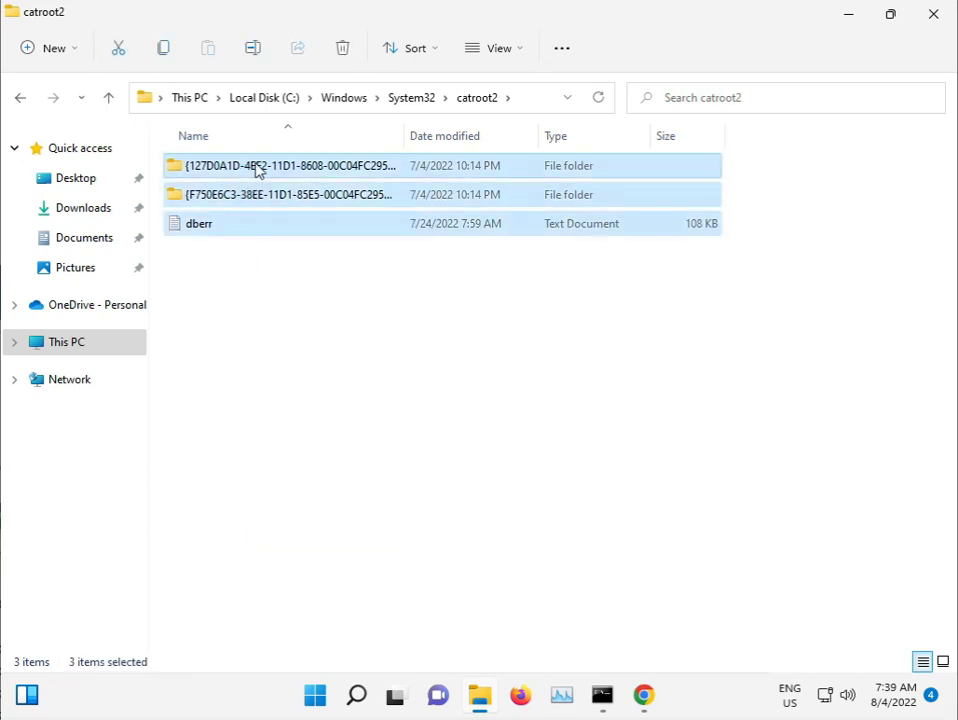
key(shift+Delete)
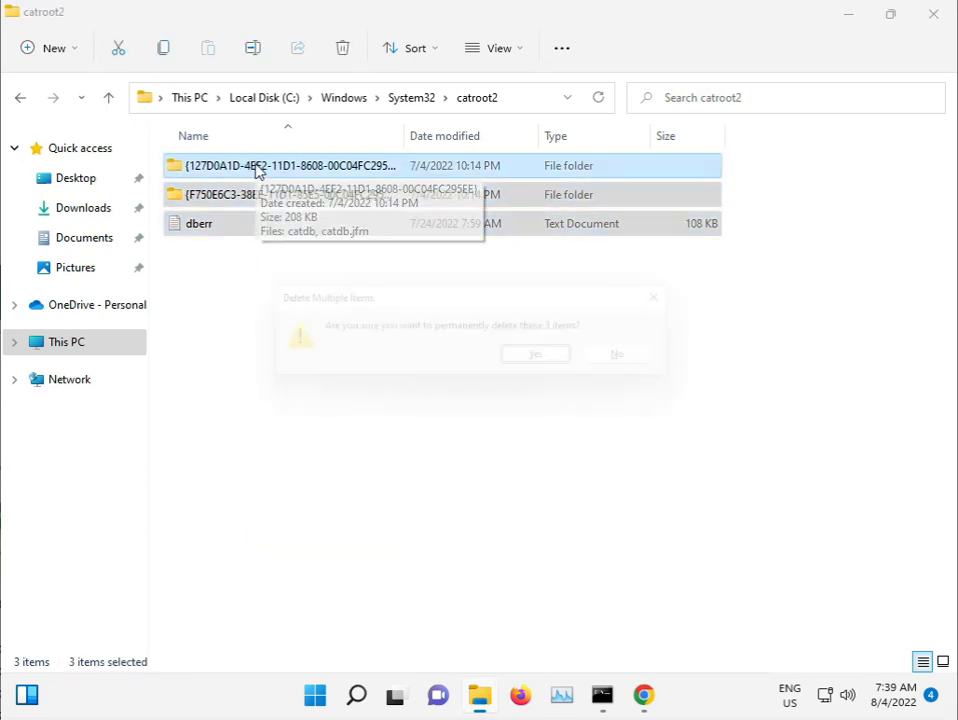
key(Return)
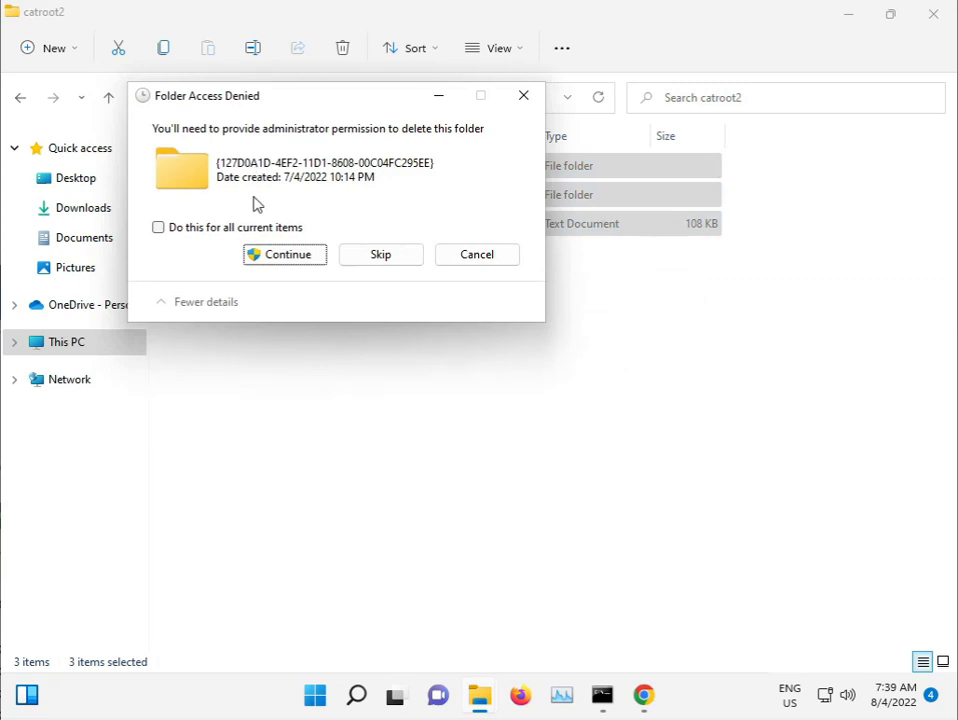
Grant administrator permission, skip the in-use files, and return to System32
click(250, 226)
click(293, 251)
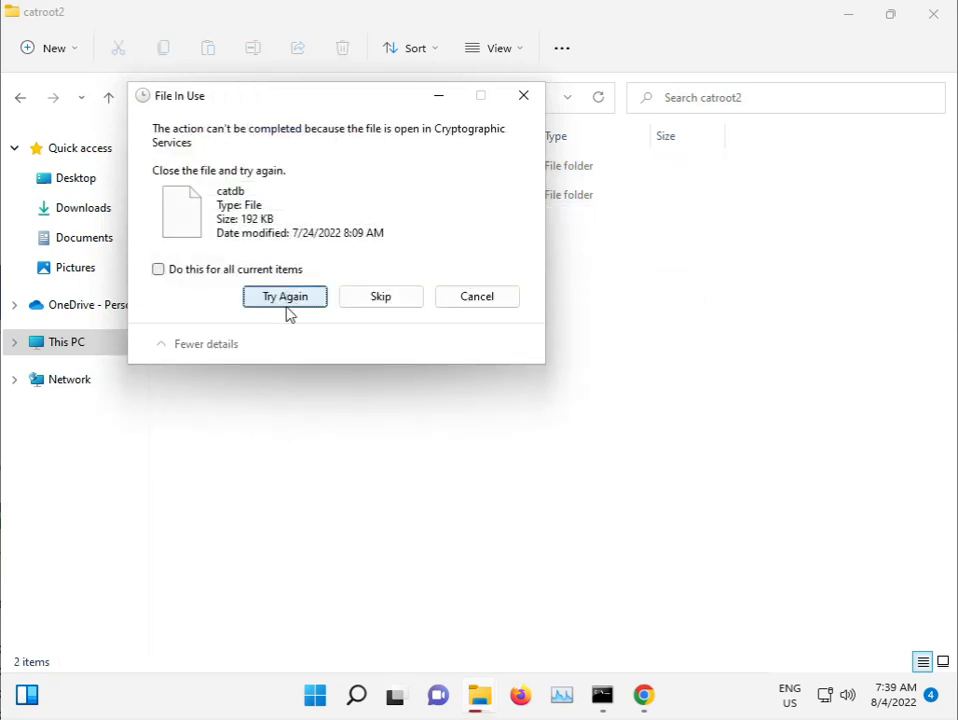
click(362, 297)
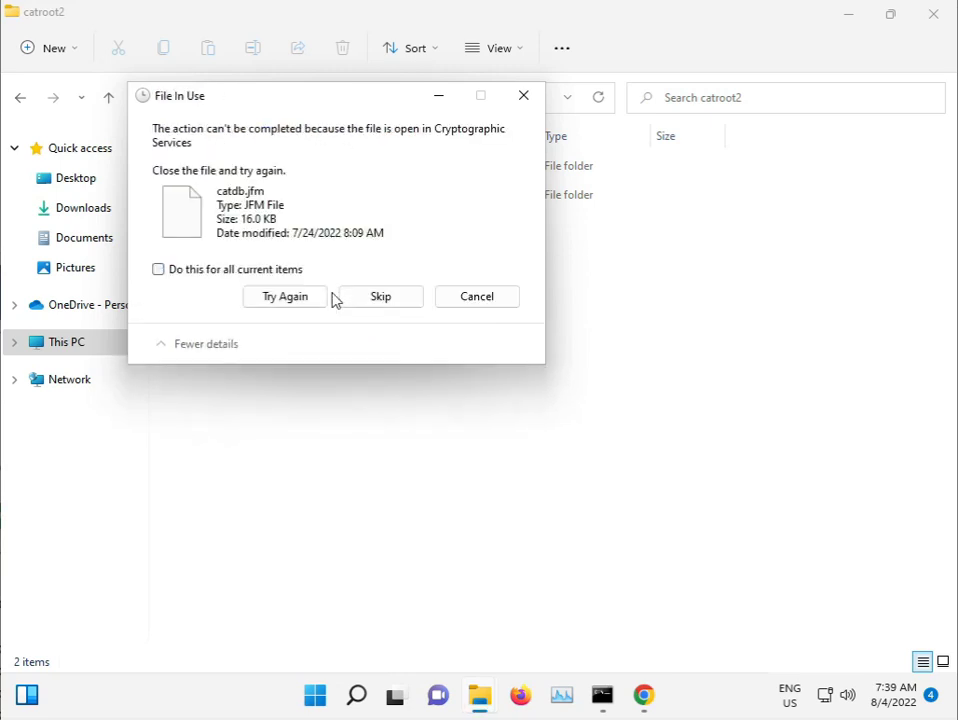
click(258, 270)
click(363, 298)
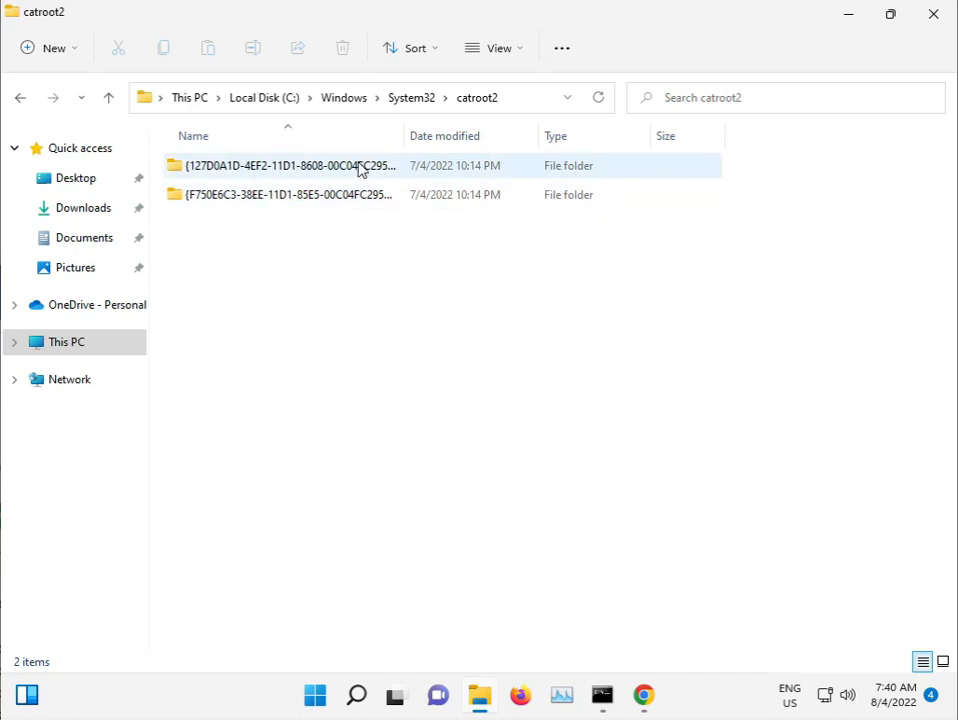
click(412, 101)
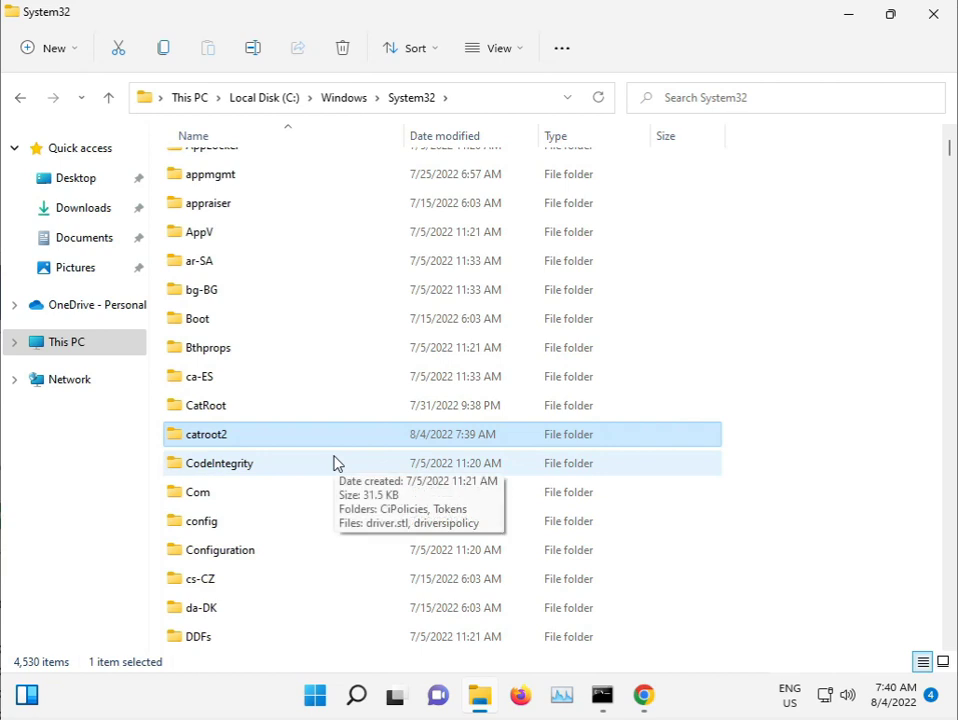
Scroll through the System32 file list
scroll(336, 463, down, 1)
scroll(336, 463, down, 1)
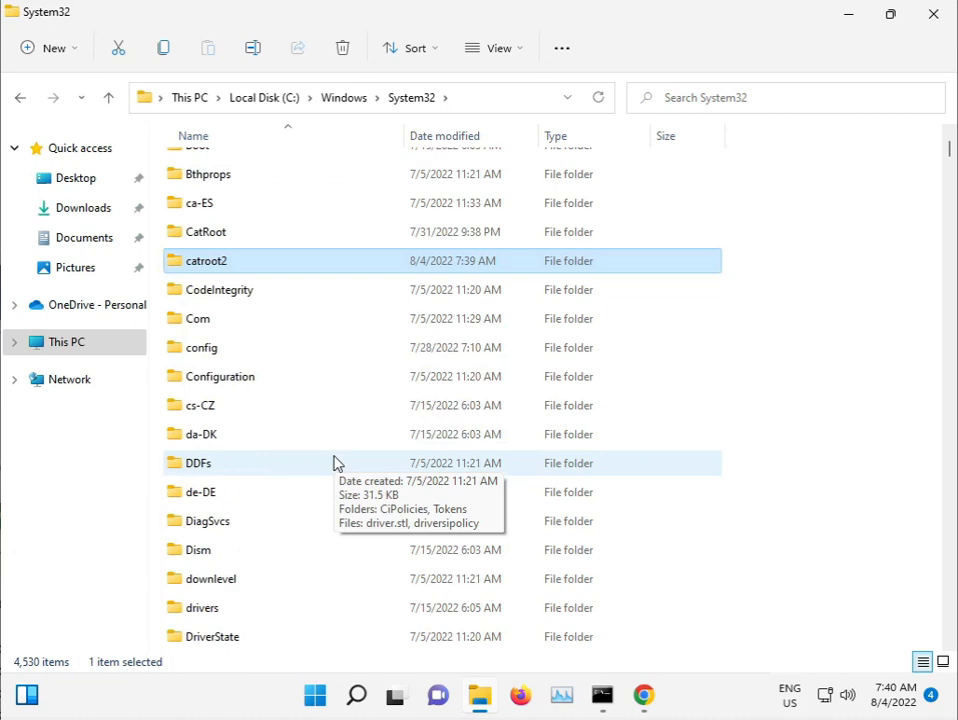
scroll(336, 463, down, 4)
scroll(336, 463, down, 4)
scroll(336, 463, down, 5)
scroll(336, 463, down, 4)
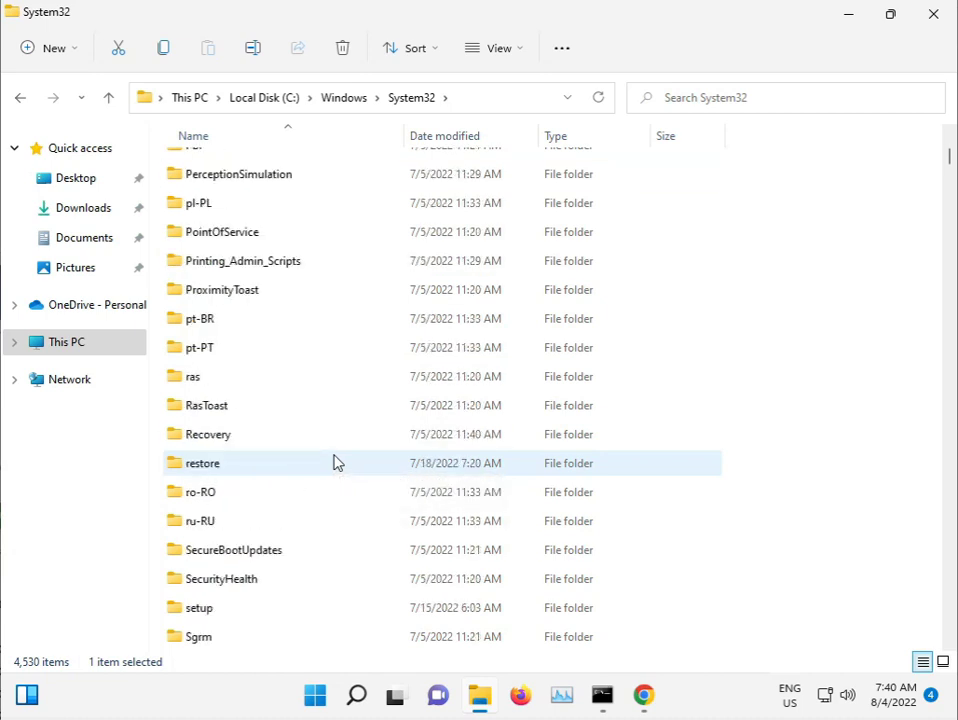
scroll(336, 463, down, 5)
scroll(336, 463, down, 1)
scroll(336, 463, down, 1)
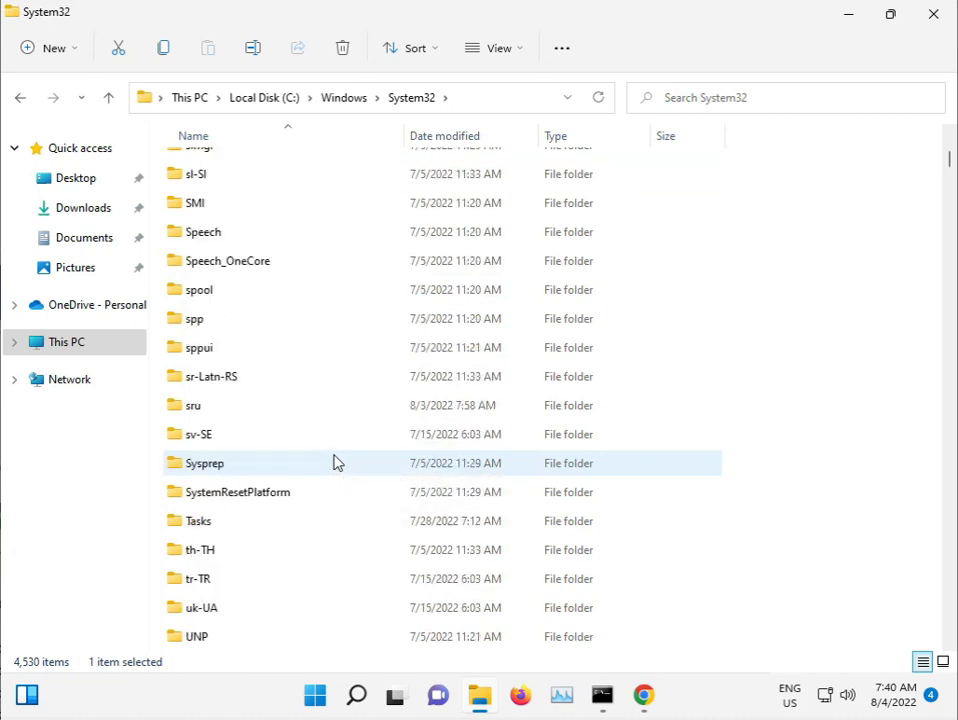
scroll(336, 463, up, 1)
scroll(336, 463, up, 1)
scroll(336, 463, up, 1)
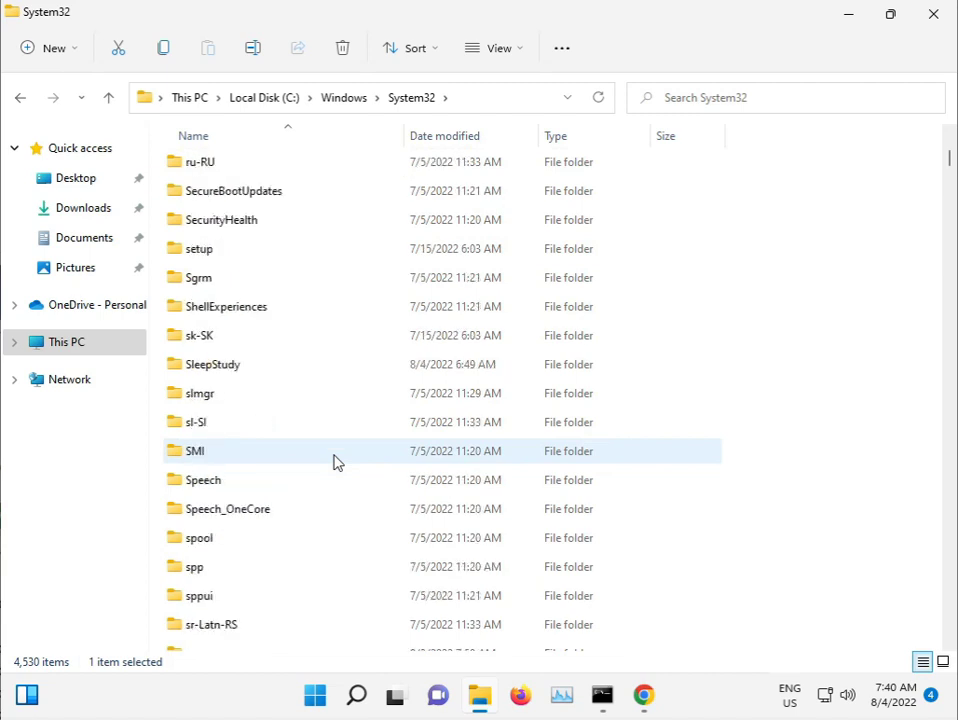
scroll(336, 463, up, 1)
scroll(336, 462, down, 1)
Step through the System32 S files from sas.dll to SettingsHandlers_Camera.dll
click(333, 460)
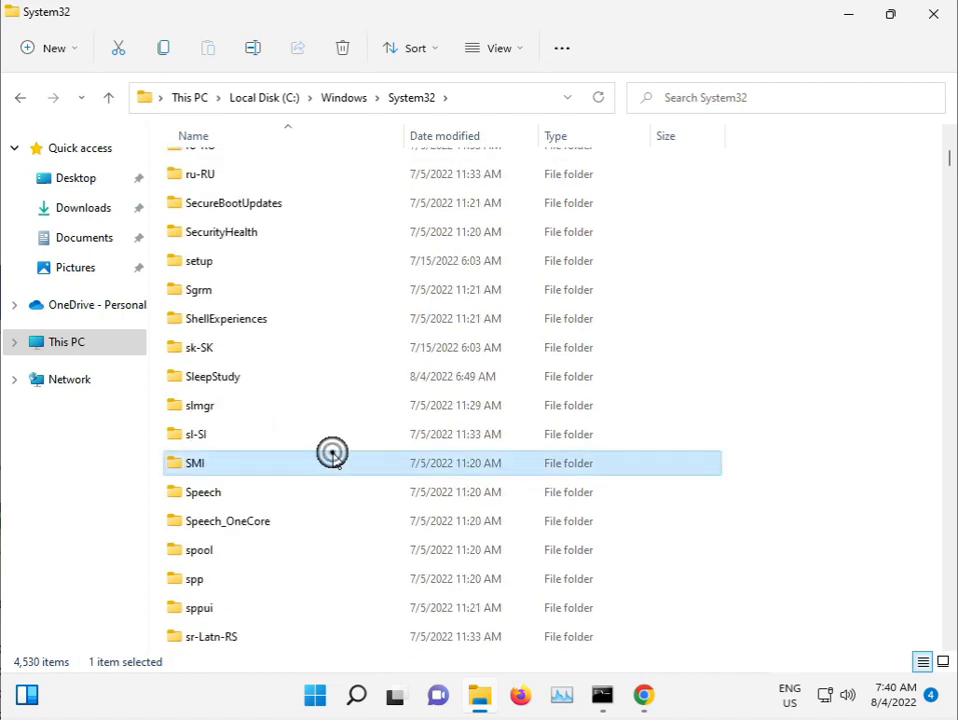
key(d)
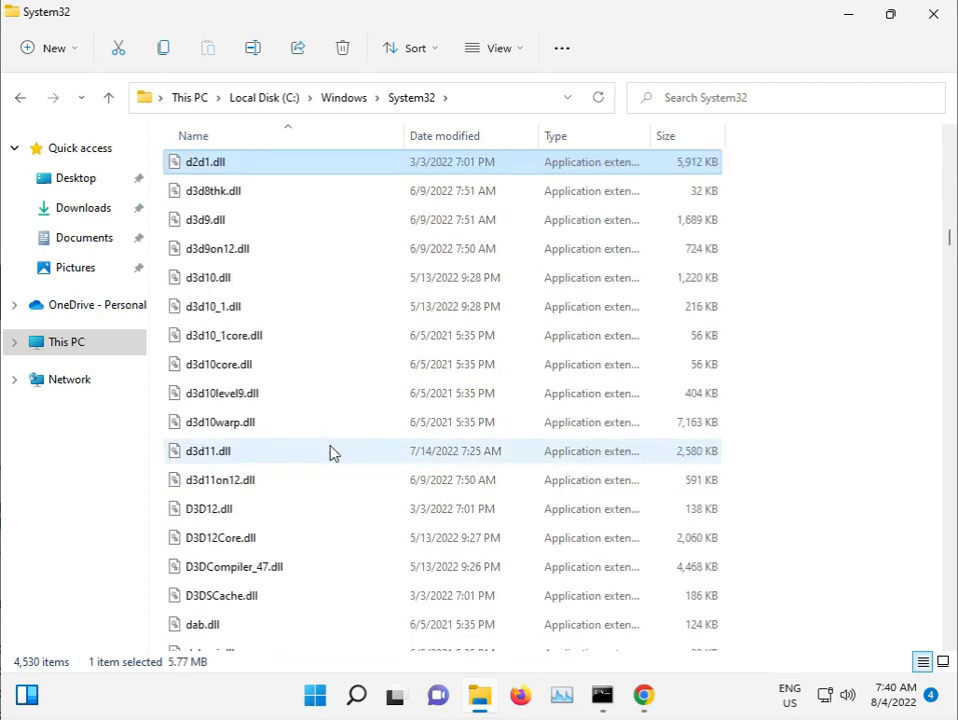
text(3sa)
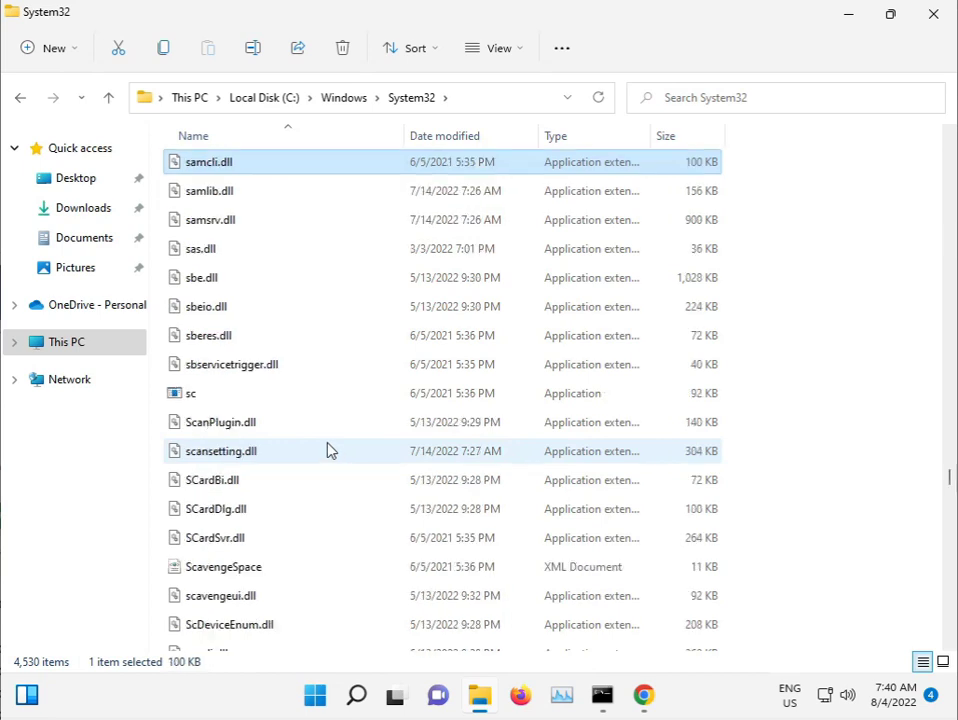
key(Down)
key(Down)
key(Down)
key(Down)
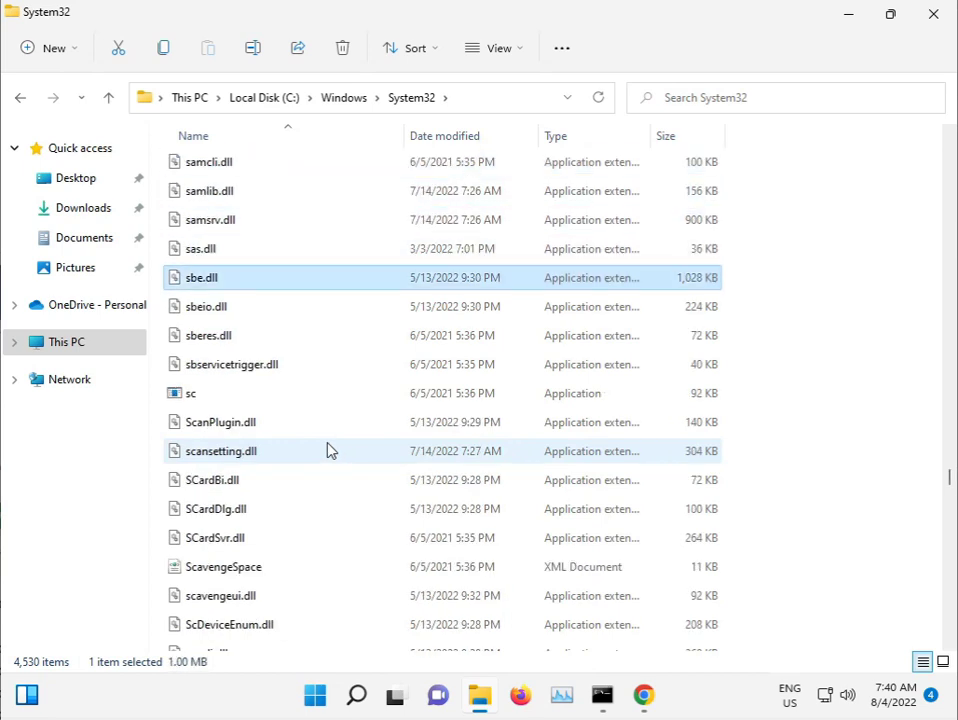
text(sce)
key(Down)
key(Down)
key(Down)
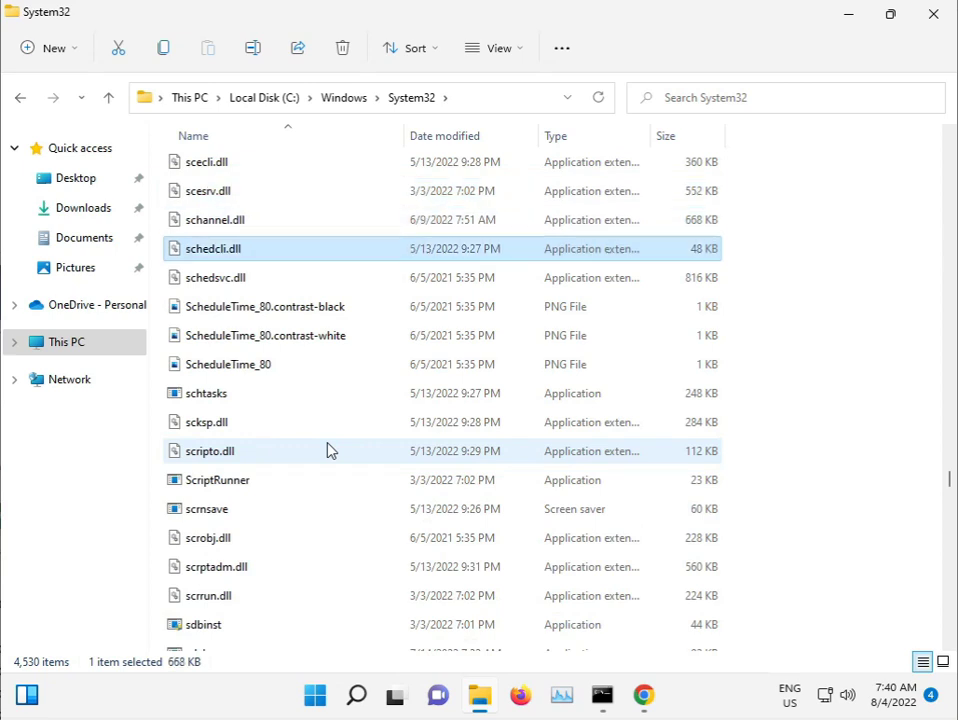
key(Down)
text(sdi)
key(Down)
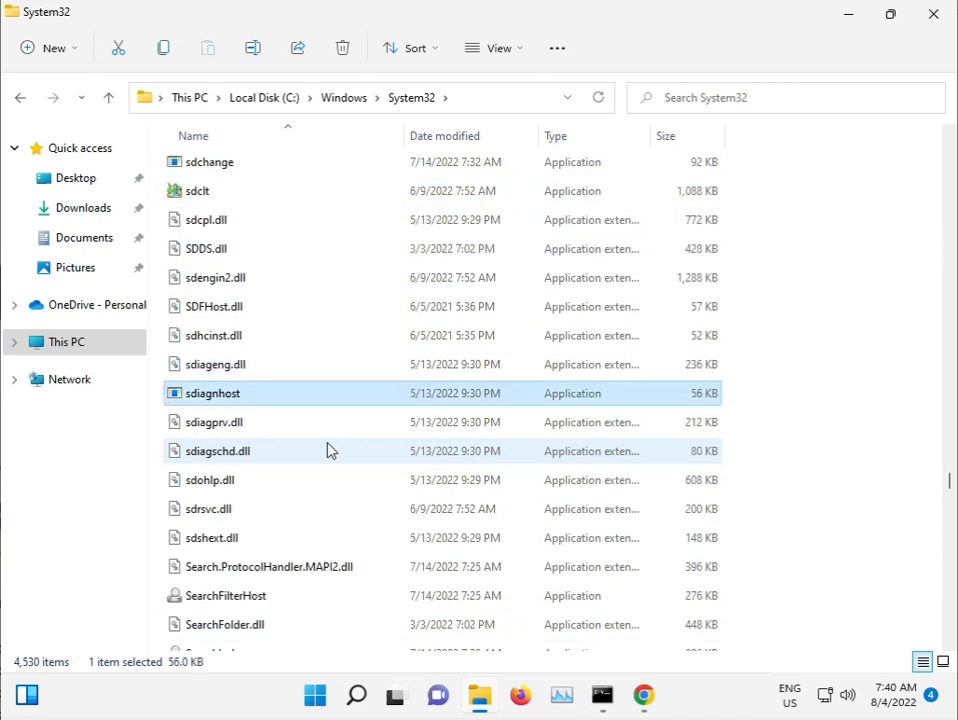
key(Down)
key(Down)
key(Down)
key(Down)
key(Down)
key(Down)
key(Down)
key(Down)
key(Down)
key(Down)
key(Down)
key(Down)
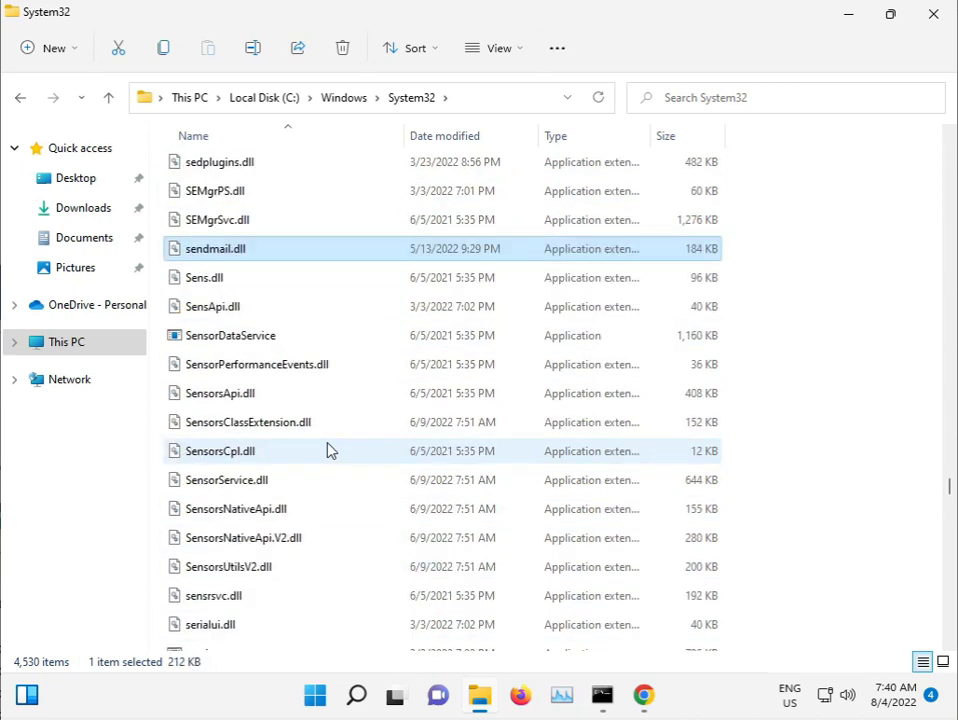
key(Down)
key(Down)
key(Down)
key(Down)
key(Down)
key(Down)
key(Down)
key(Down)
key(Down)
key(Down)
key(Down)
key(Down)
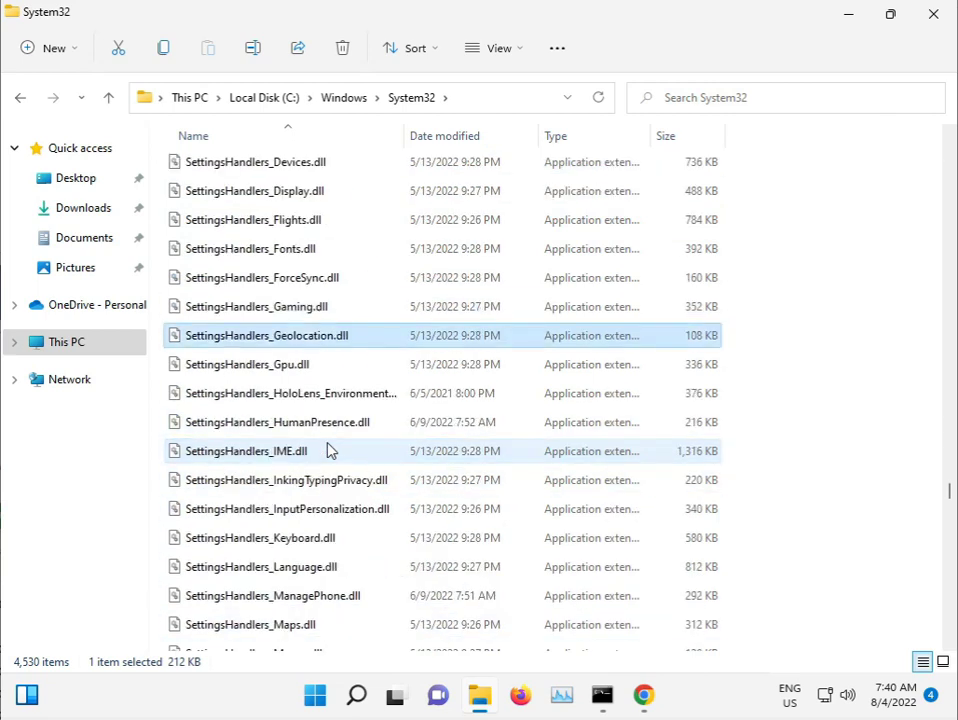
key(Down)
key(Down)
key(Down)
key(Down)
key(Down)
key(Down)
key(Down)
key(Down)
key(Down)
key(Down)
key(Down)
key(Down)
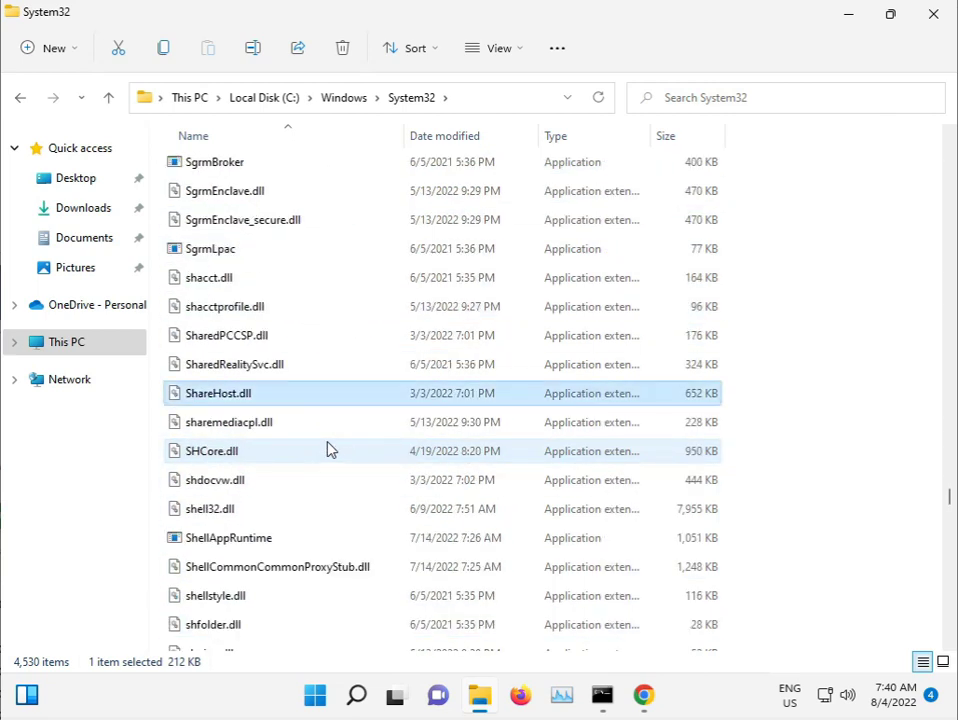
key(Down)
Go up to the Windows folder and bring SoftwareDistribution into view
click(344, 97)
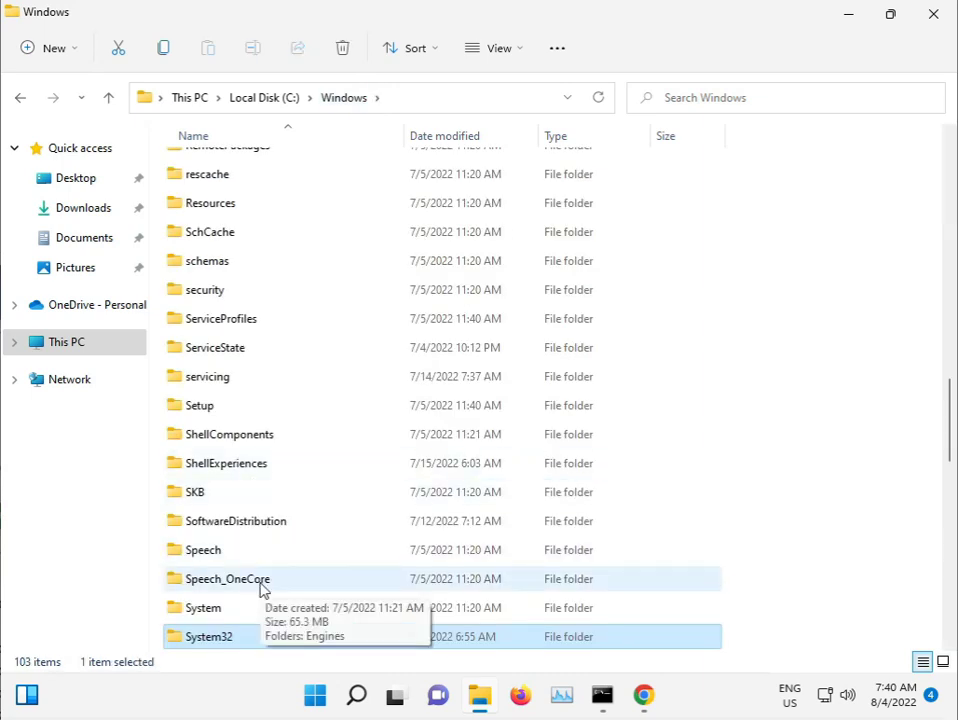
scroll(260, 590, down, 6)
key(Down)
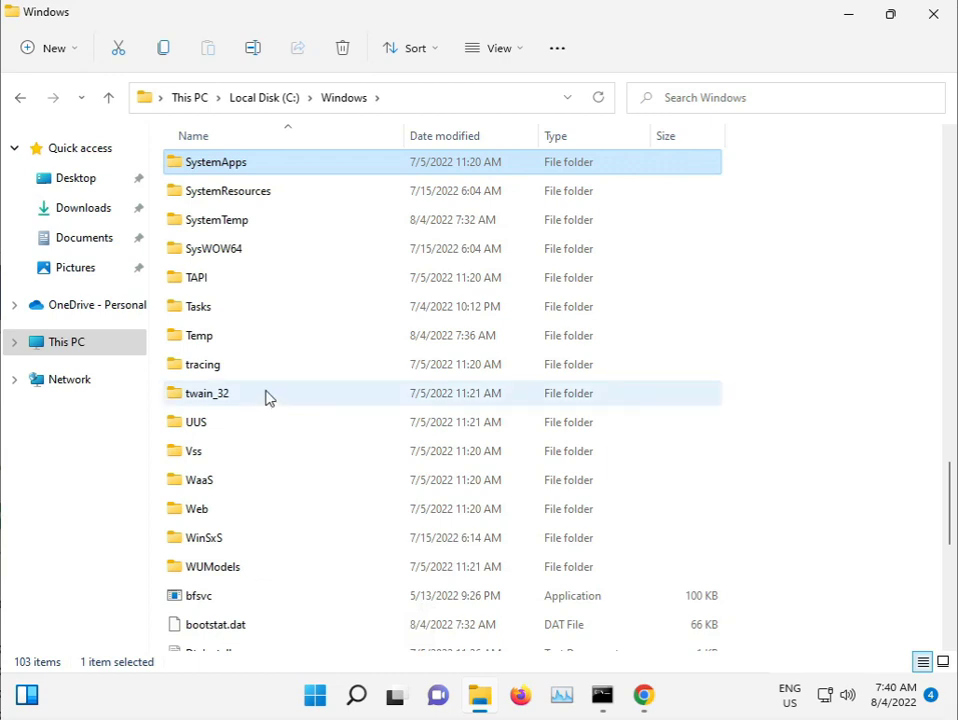
key(Down)
key(Down)
key(Down)
scroll(272, 367, up, 1)
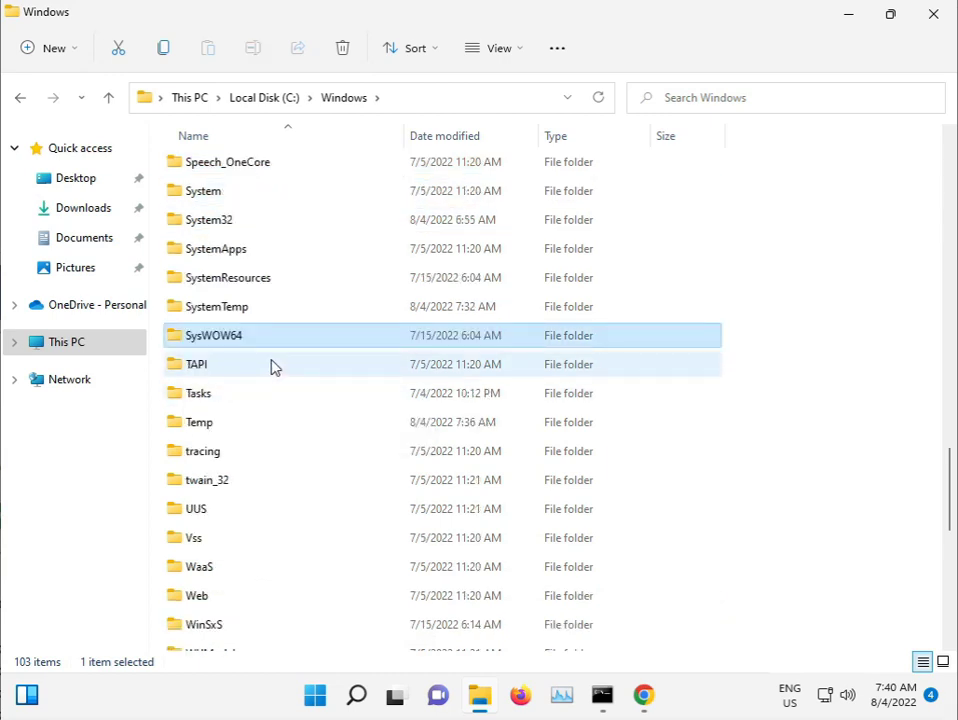
scroll(272, 367, up, 3)
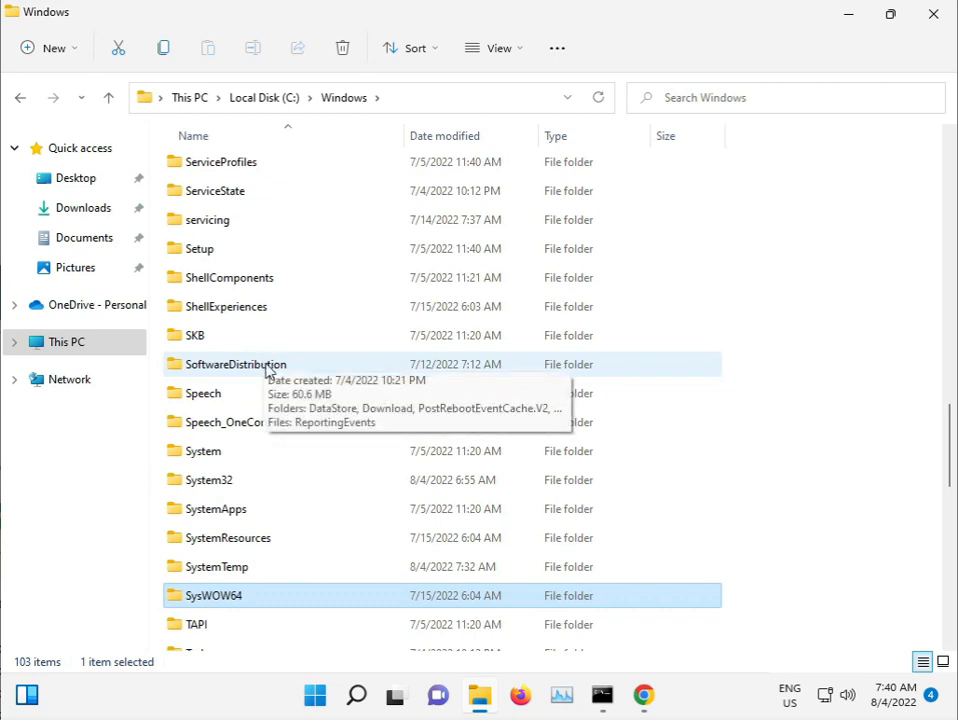
key(ctrl)
Delete everything in SoftwareDistribution, skipping in-use DataStore and ReportingEvents, then return to the sfc scan
double_click(247, 366)
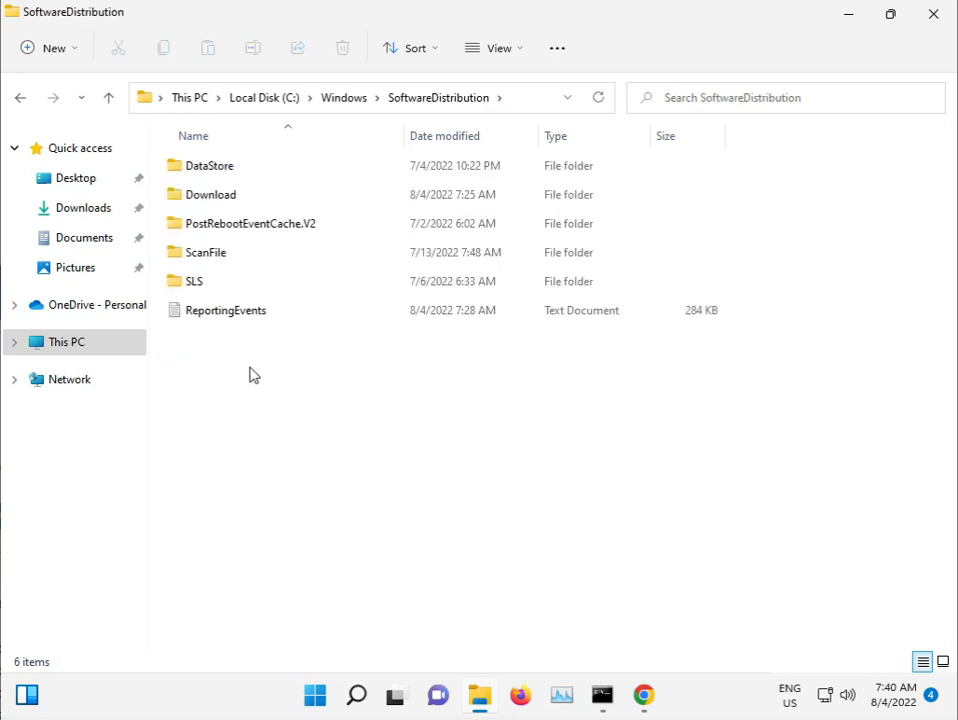
drag(260, 392, 247, 166)
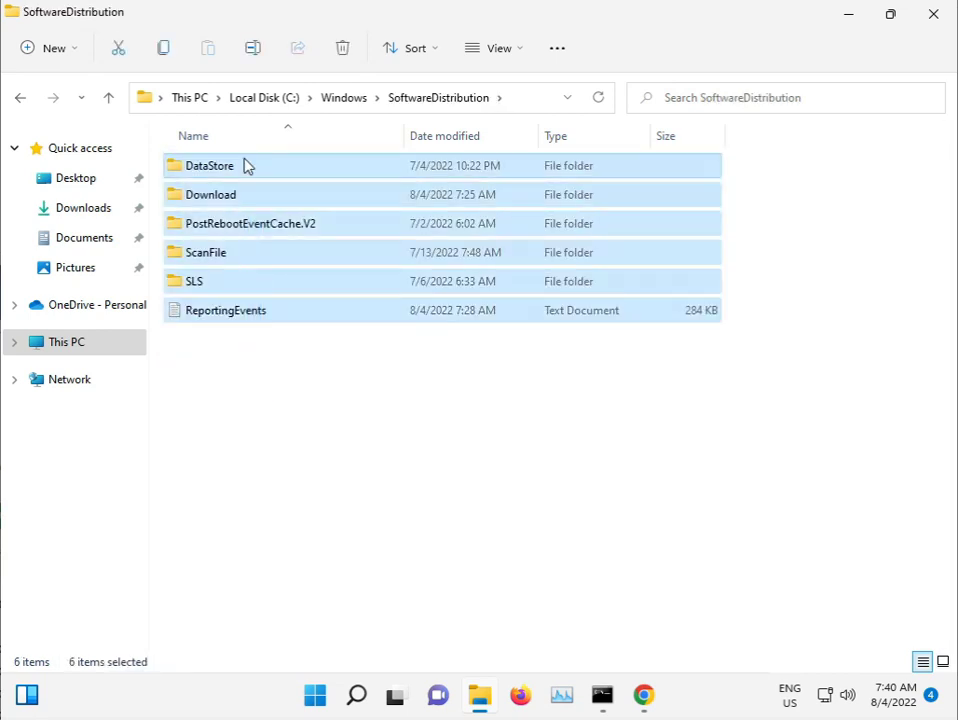
key(shift+Delete)
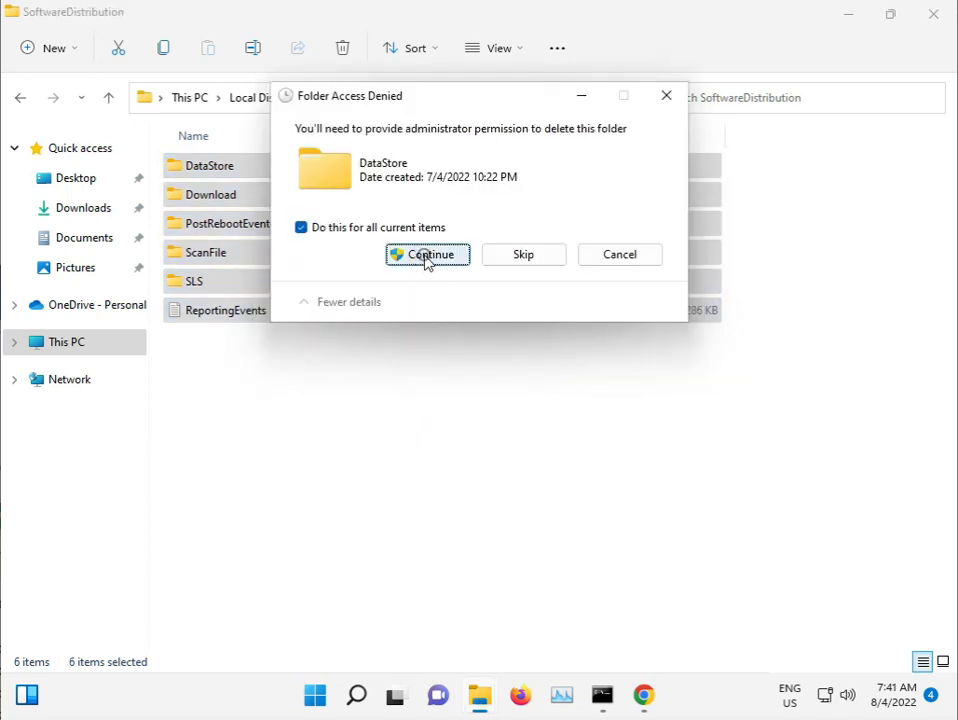
click(427, 257)
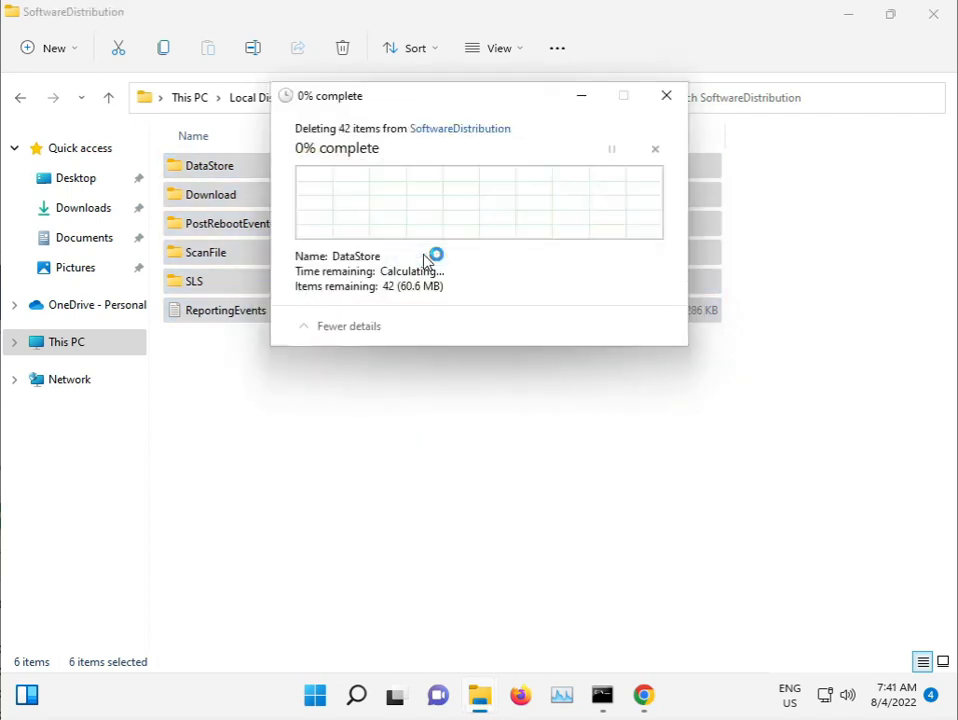
click(318, 257)
click(527, 287)
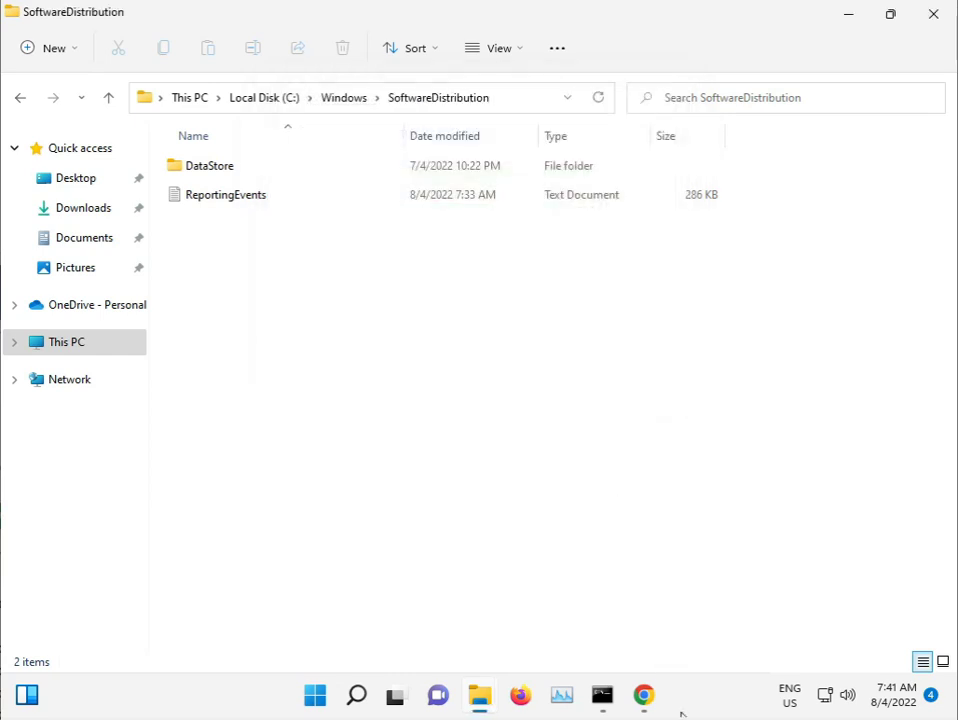
click(933, 14)
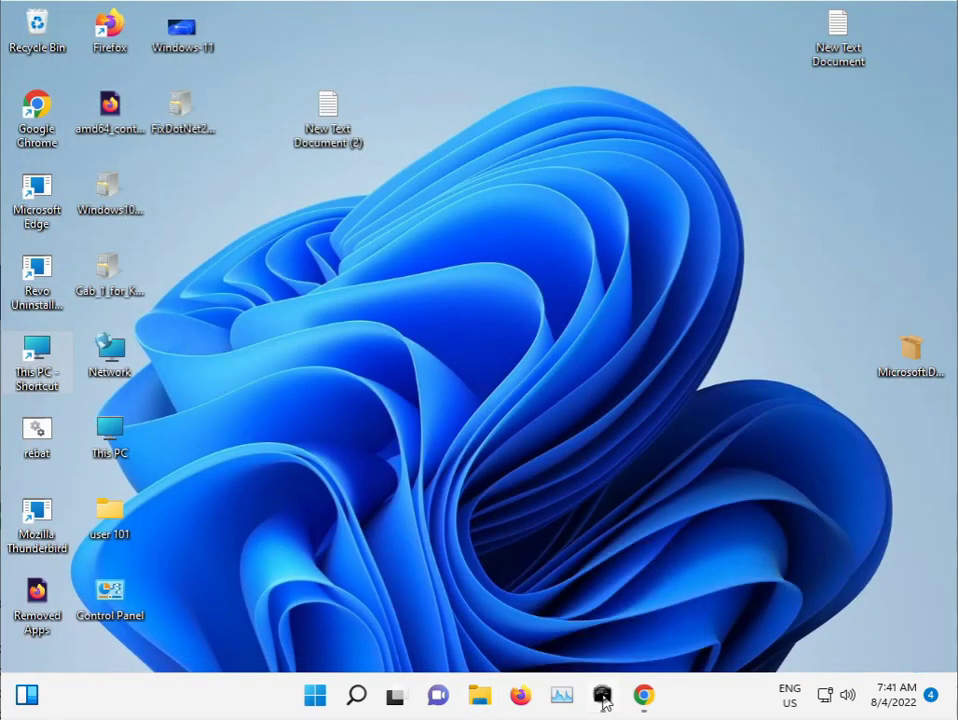
click(602, 697)
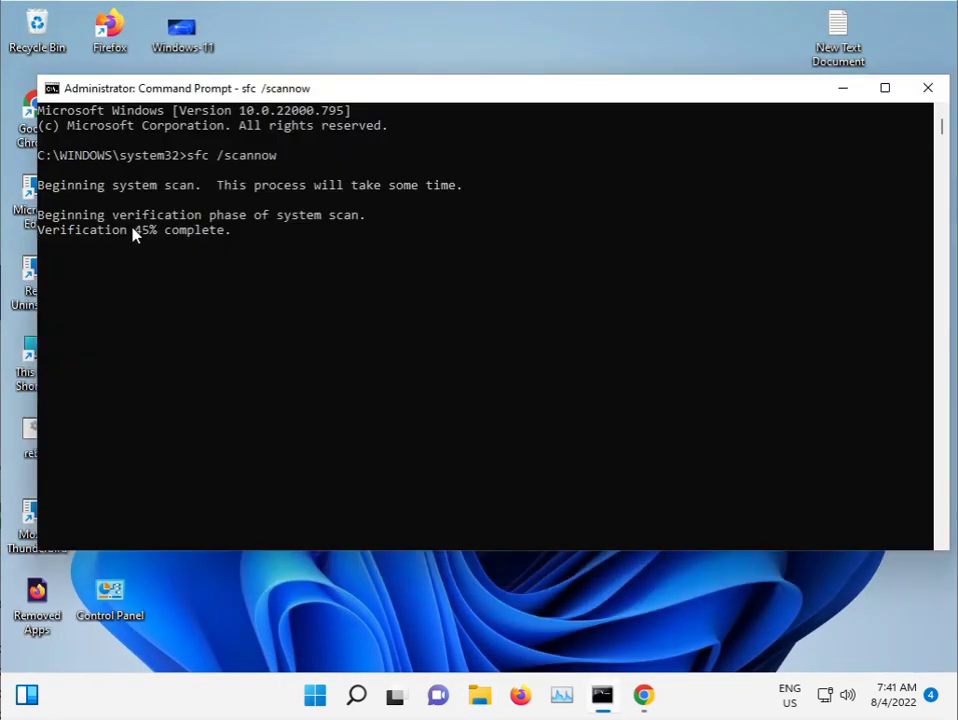